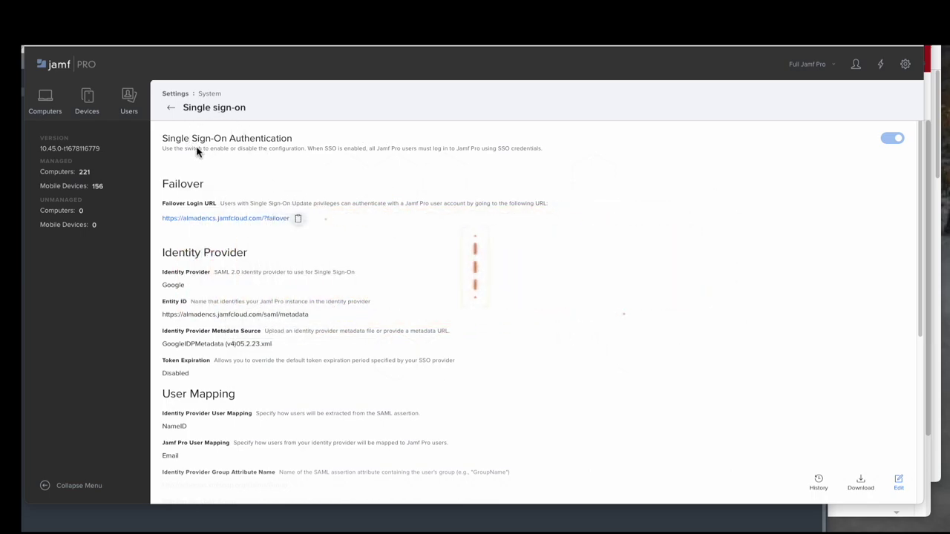
Step: Check Jamf Pro's notifications and dismiss the empty list
scroll(250, 299, down, 3)
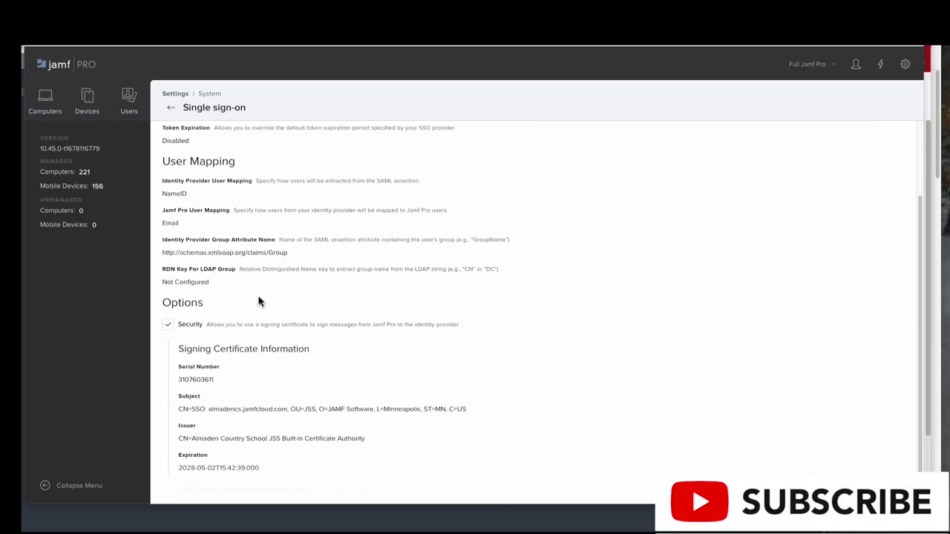
scroll(258, 301, down, 1)
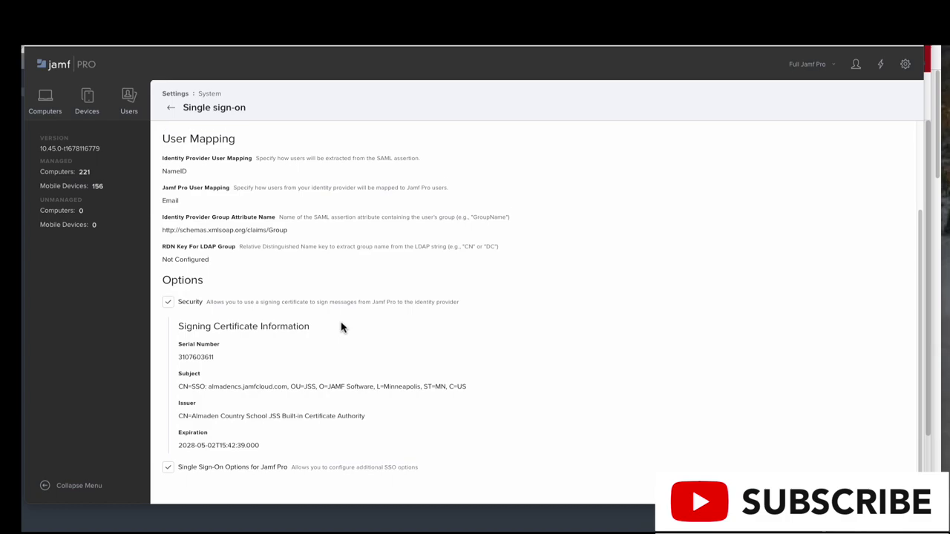
scroll(341, 323, up, 4)
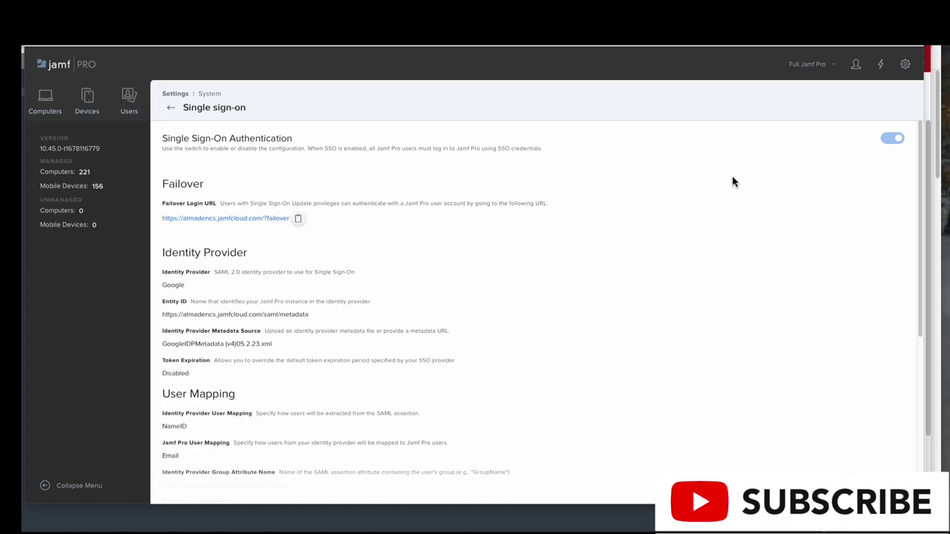
click(881, 66)
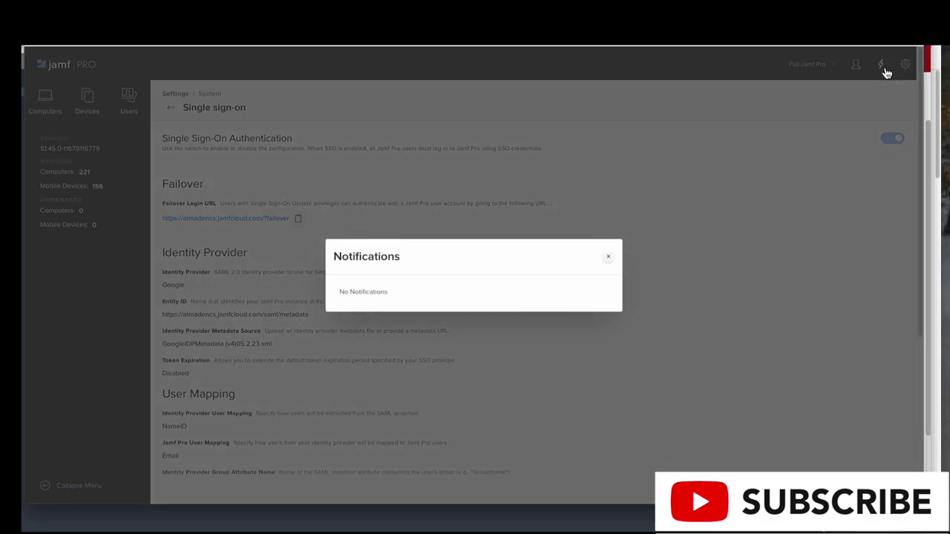
click(608, 261)
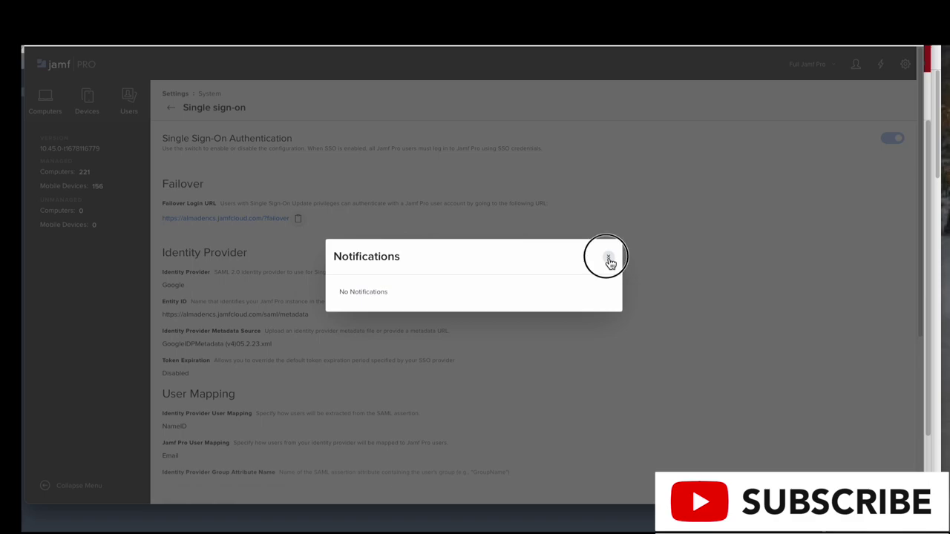
Step: Put the Single sign-on settings into edit mode
scroll(586, 337, down, 5)
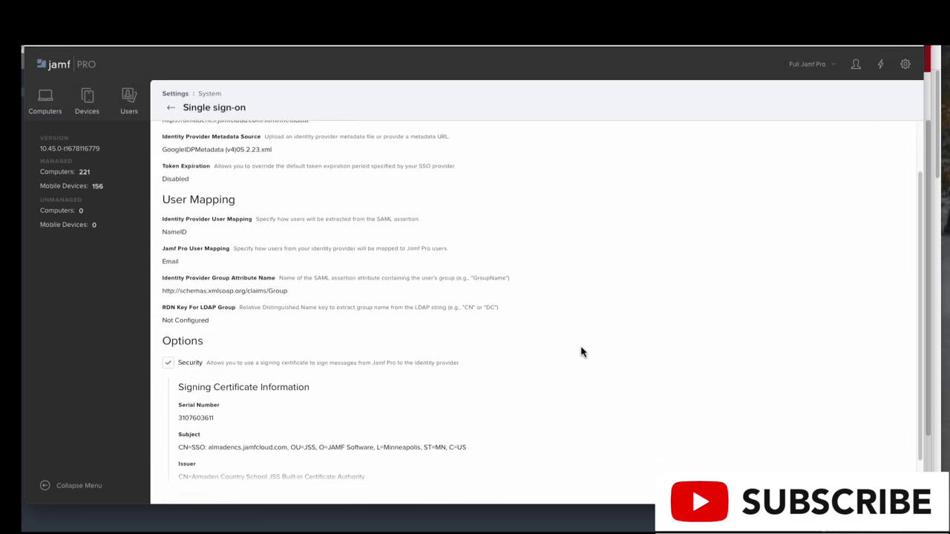
scroll(581, 351, down, 2)
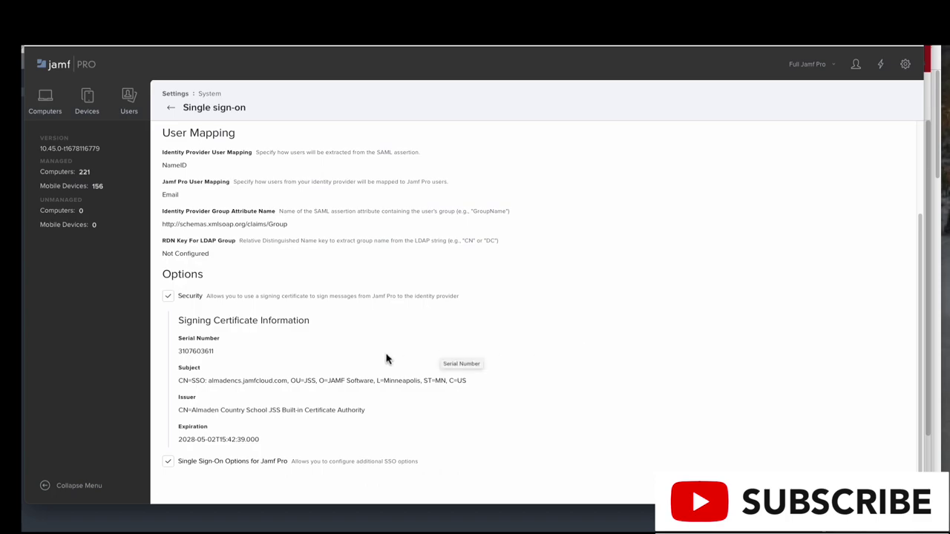
scroll(452, 313, up, 4)
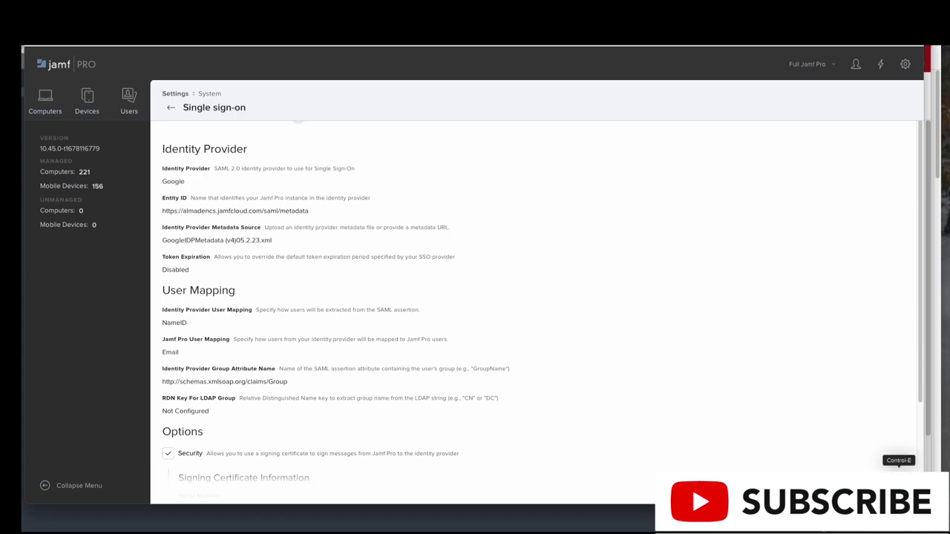
click(896, 467)
scroll(490, 337, up, 1)
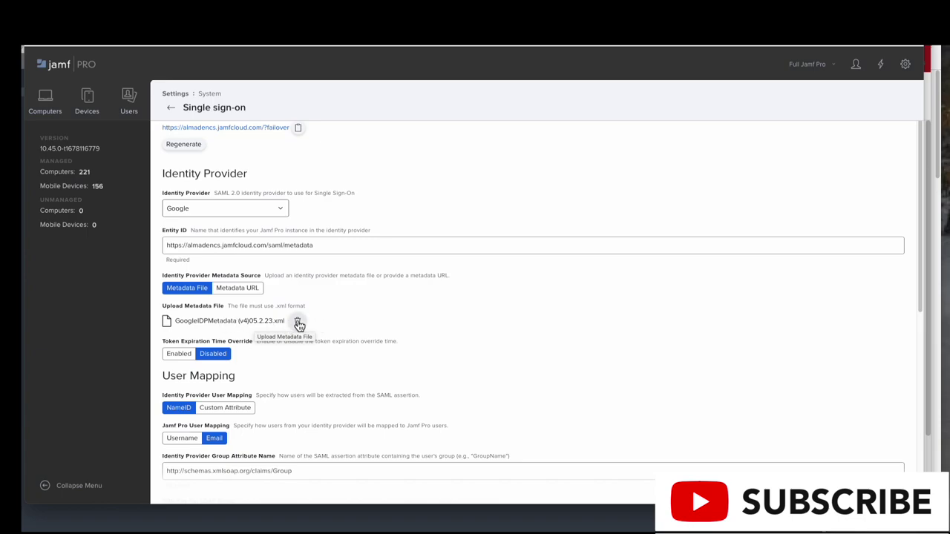
scroll(342, 310, up, 3)
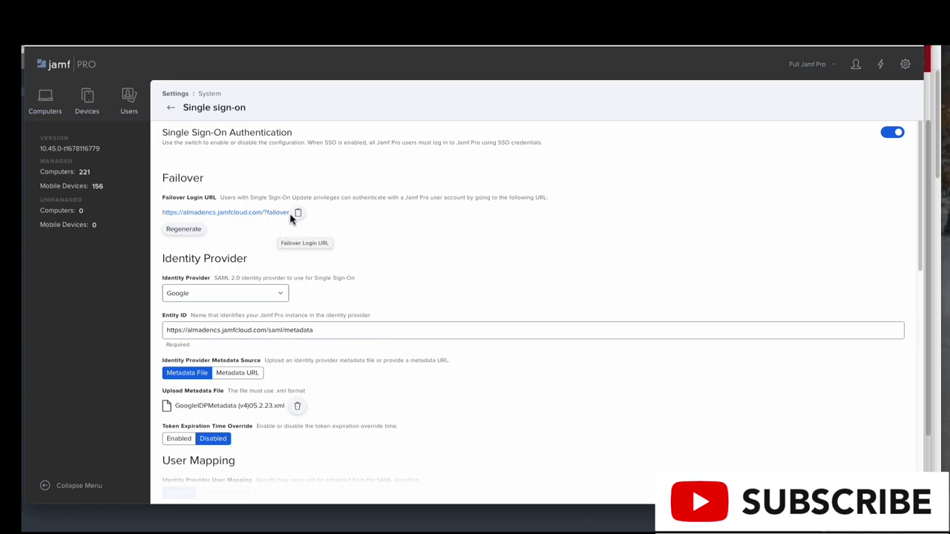
scroll(327, 256, down, 8)
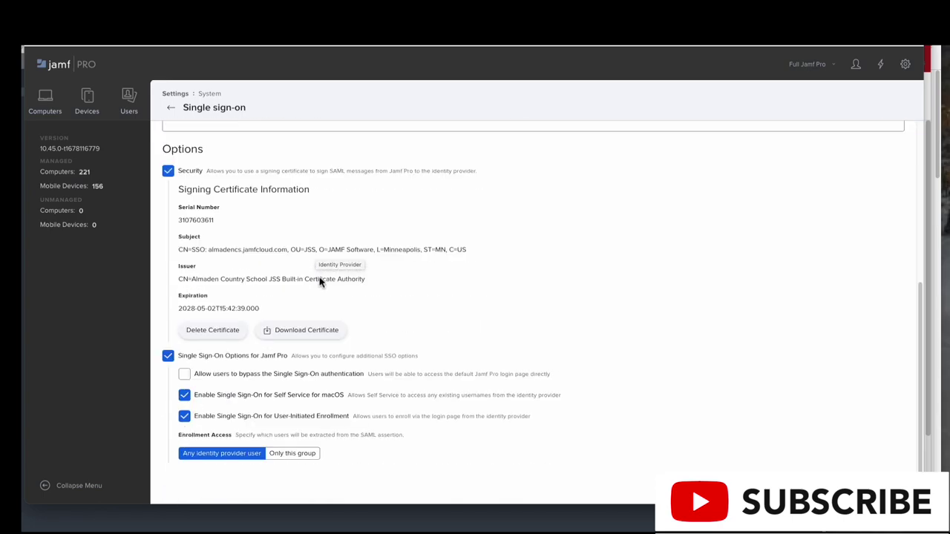
Step: Toggle 'Allow users to bypass the Single Sign-On authentication' on and back off, then review the form
click(185, 375)
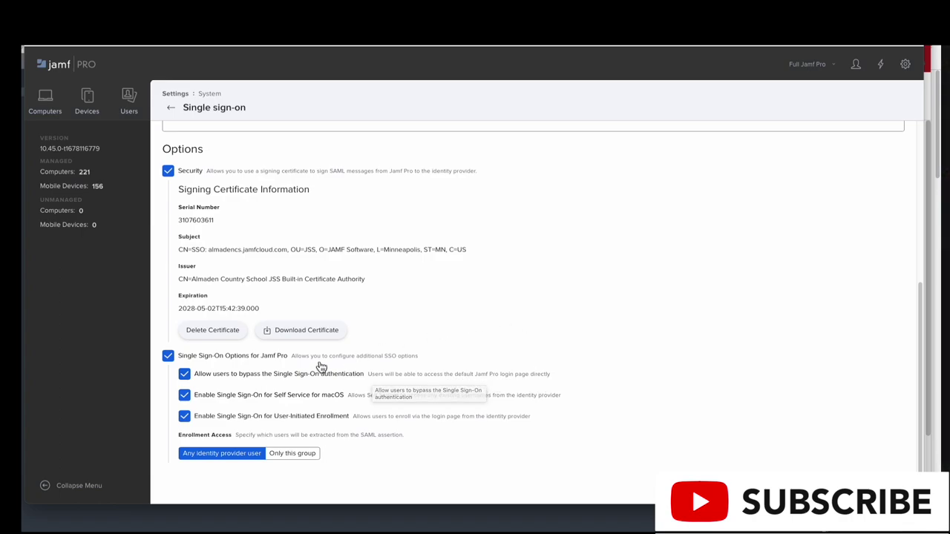
click(184, 374)
scroll(222, 384, up, 2)
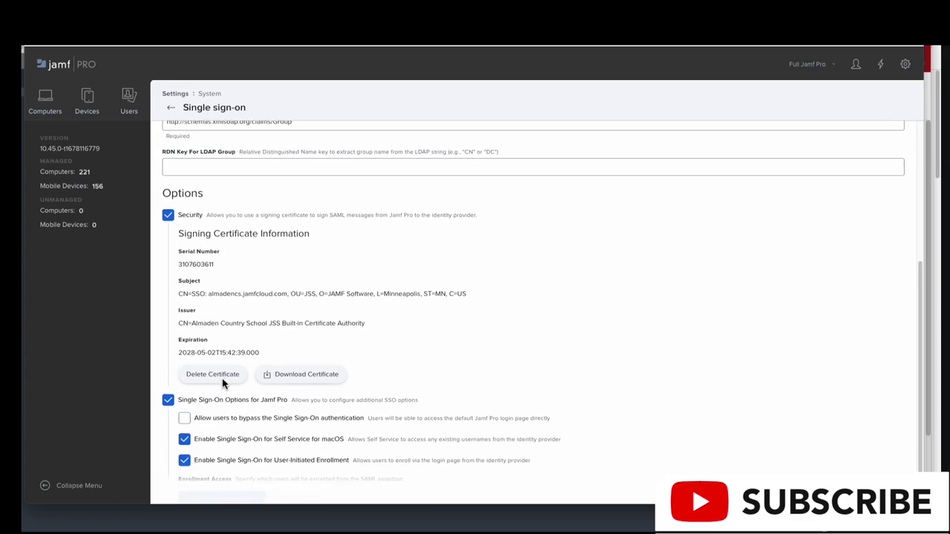
scroll(222, 383, up, 1)
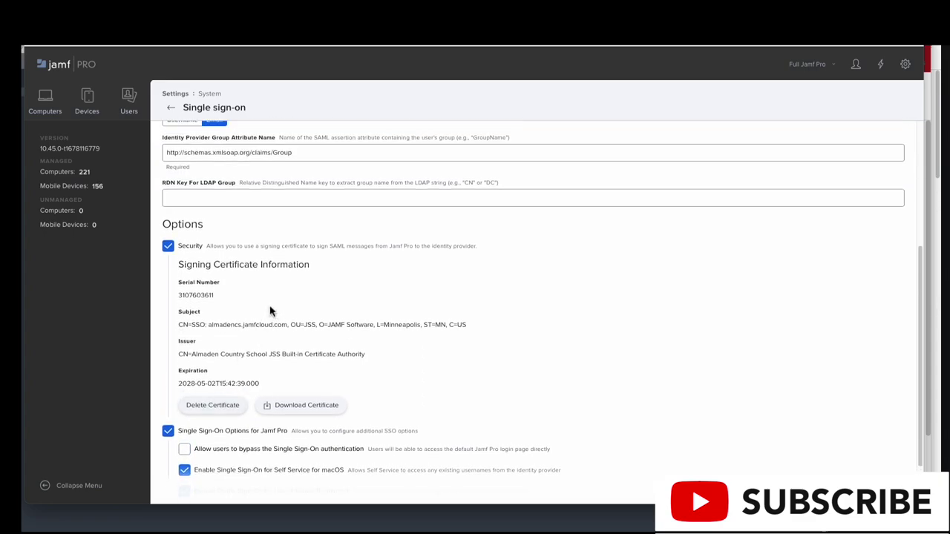
scroll(270, 312, up, 1)
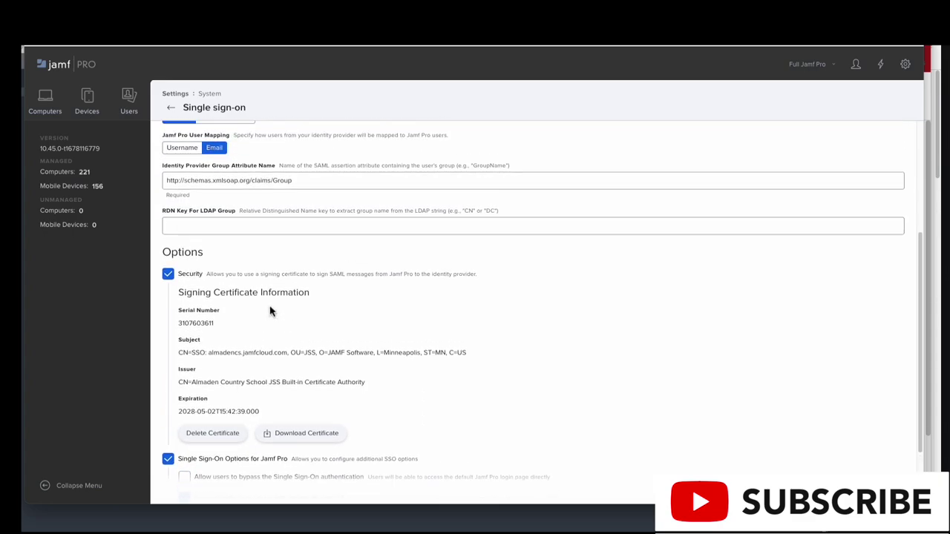
scroll(270, 311, up, 2)
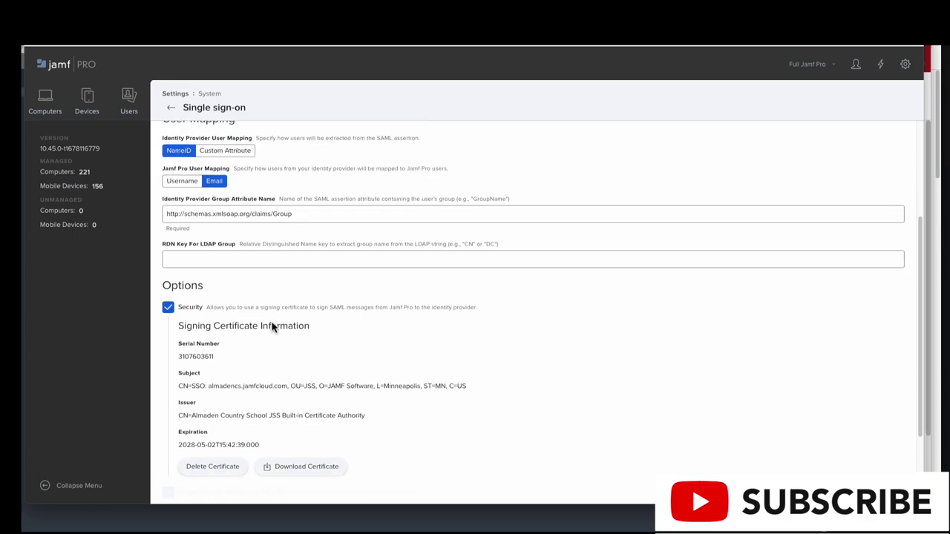
scroll(271, 327, up, 1)
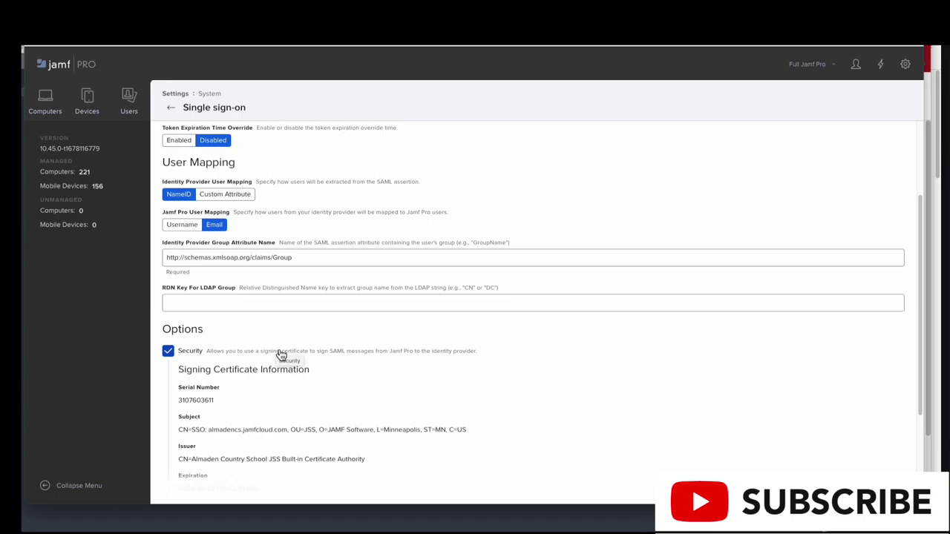
scroll(279, 353, up, 2)
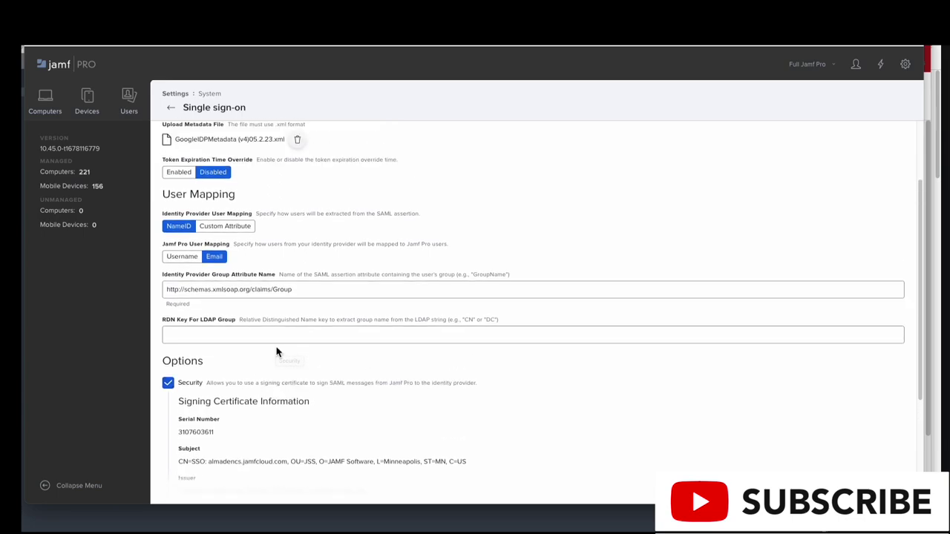
scroll(276, 352, up, 2)
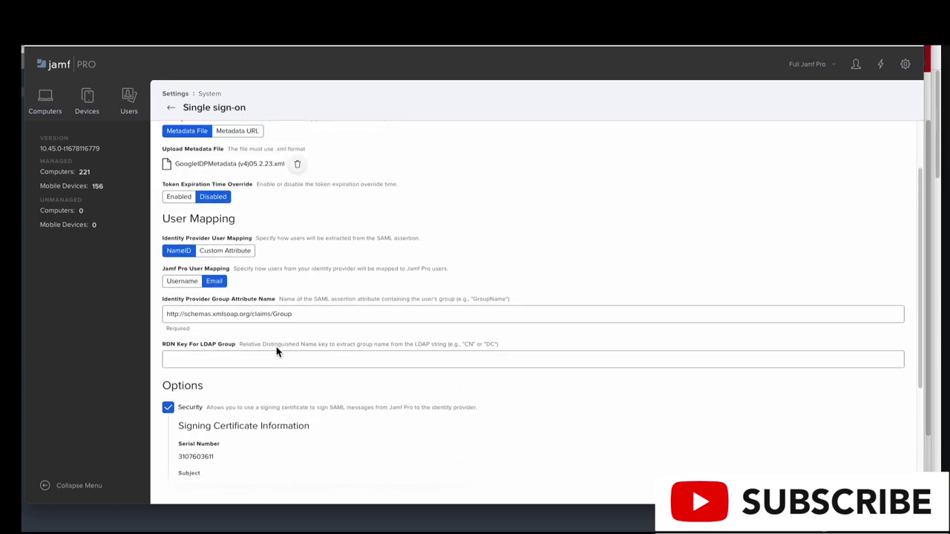
scroll(275, 347, down, 5)
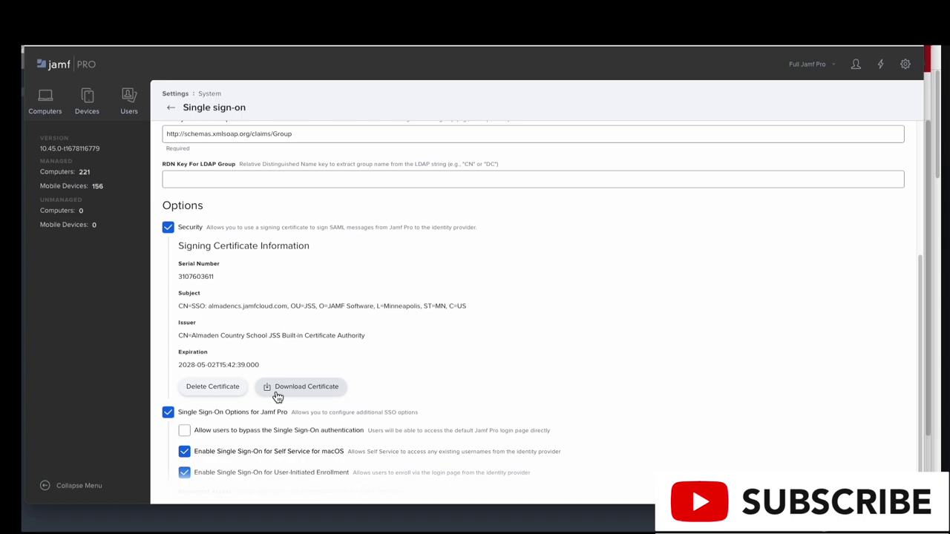
scroll(277, 397, up, 8)
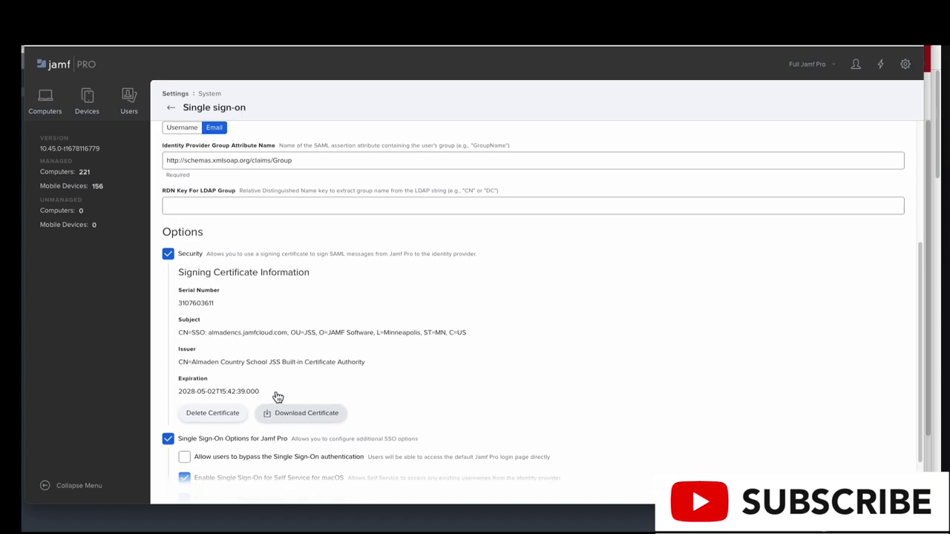
scroll(303, 344, up, 4)
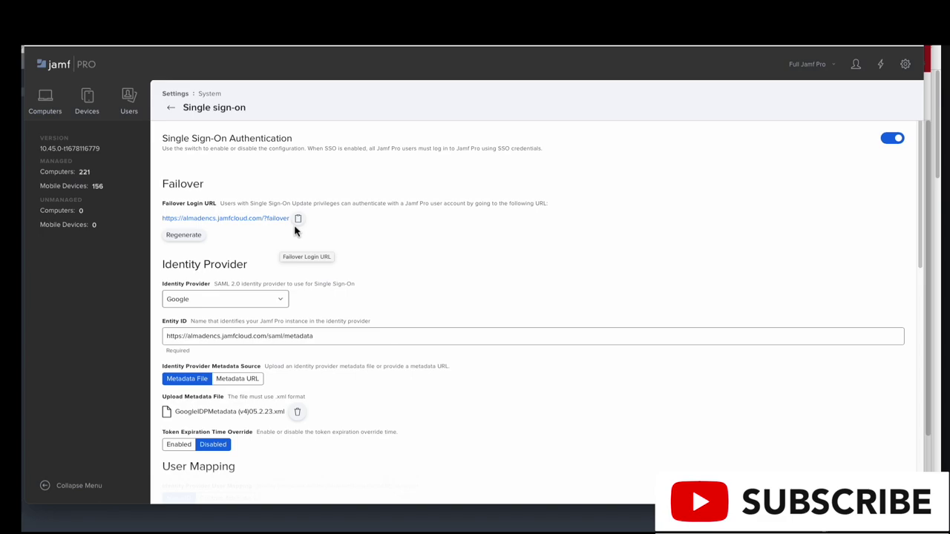
scroll(349, 307, down, 1)
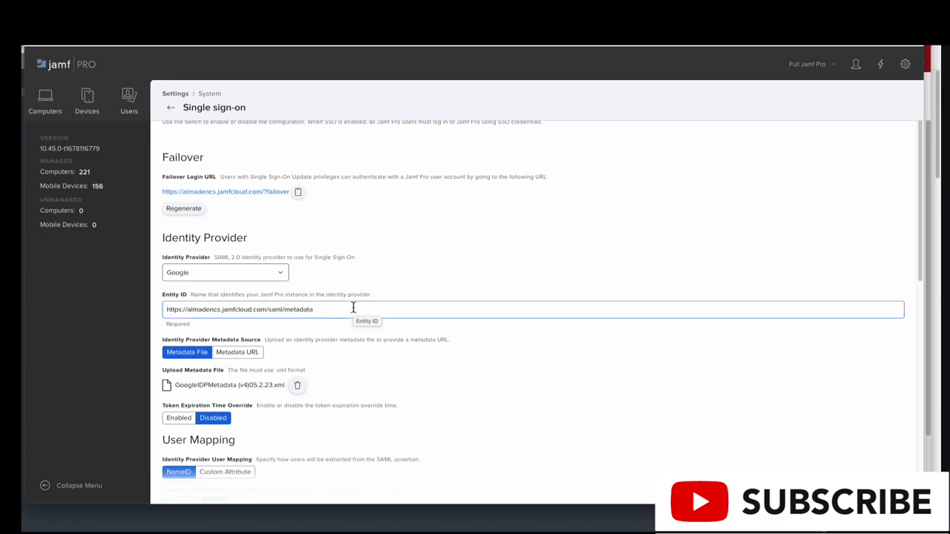
scroll(353, 307, down, 1)
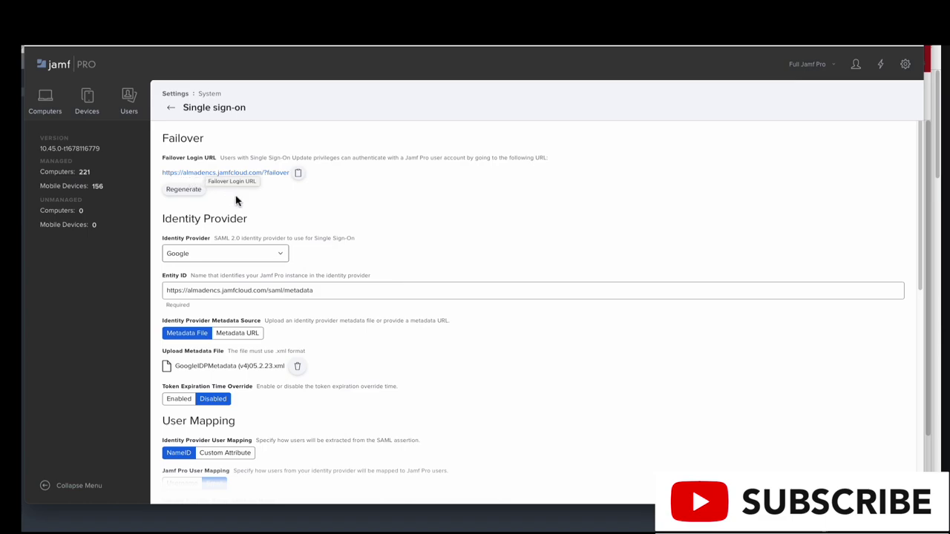
scroll(282, 276, down, 1)
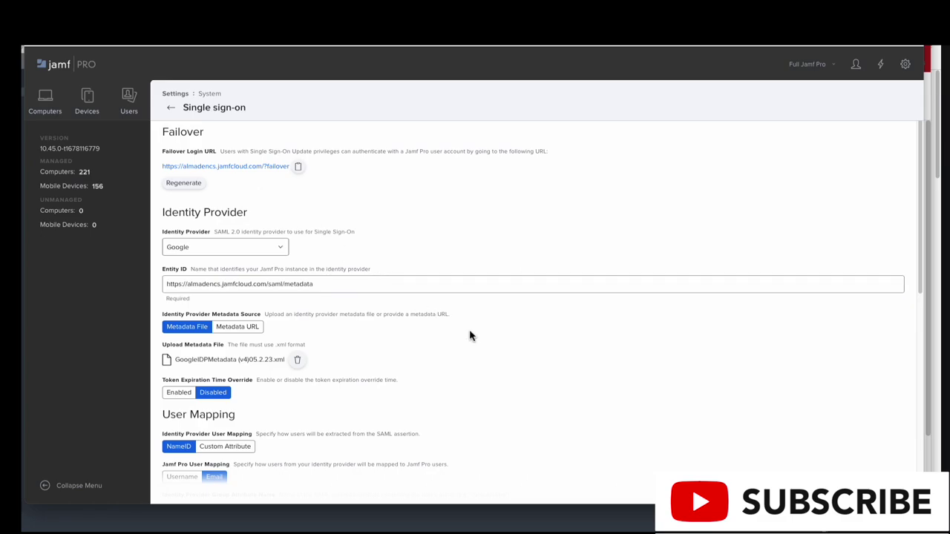
scroll(469, 336, down, 3)
scroll(469, 336, down, 1)
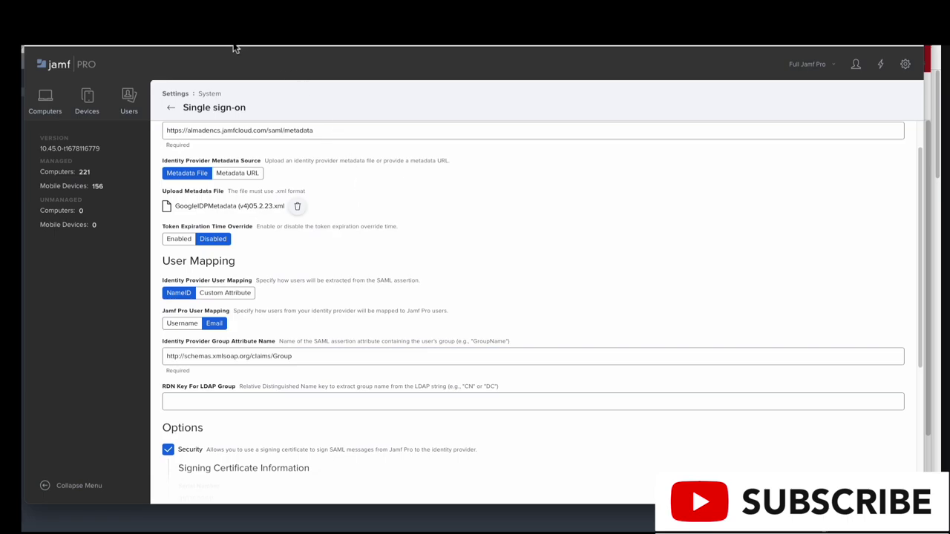
mouse_move(226, 53)
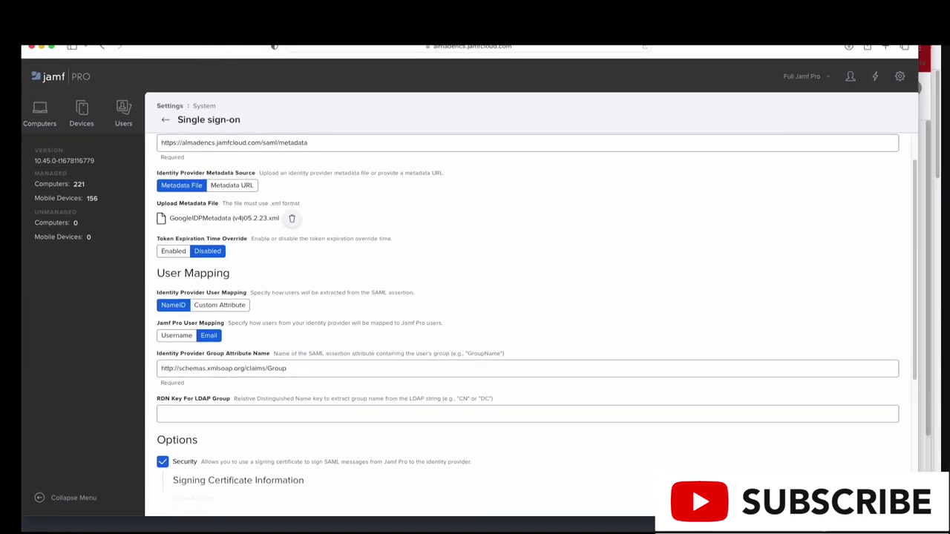
key(super+Tab)
key(super+grave)
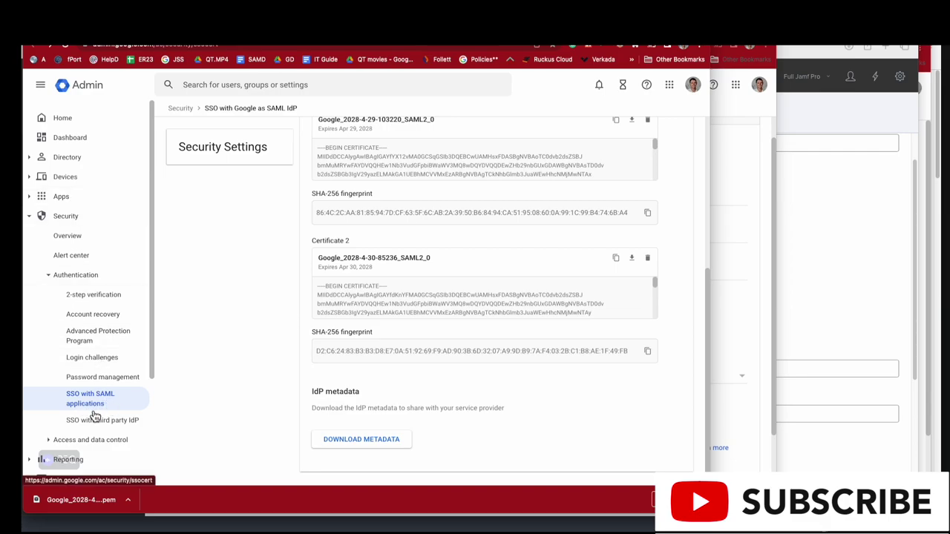
scroll(413, 212, up, 5)
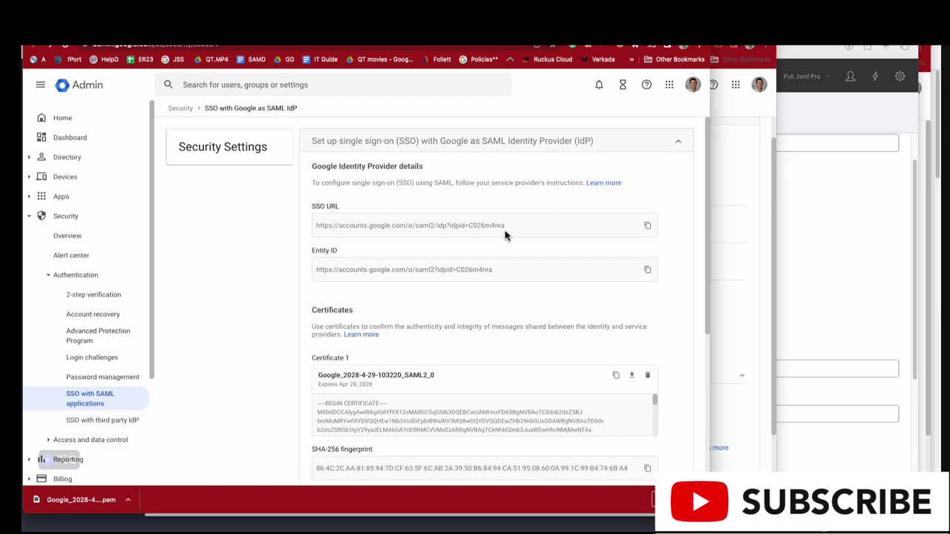
scroll(505, 236, down, 1)
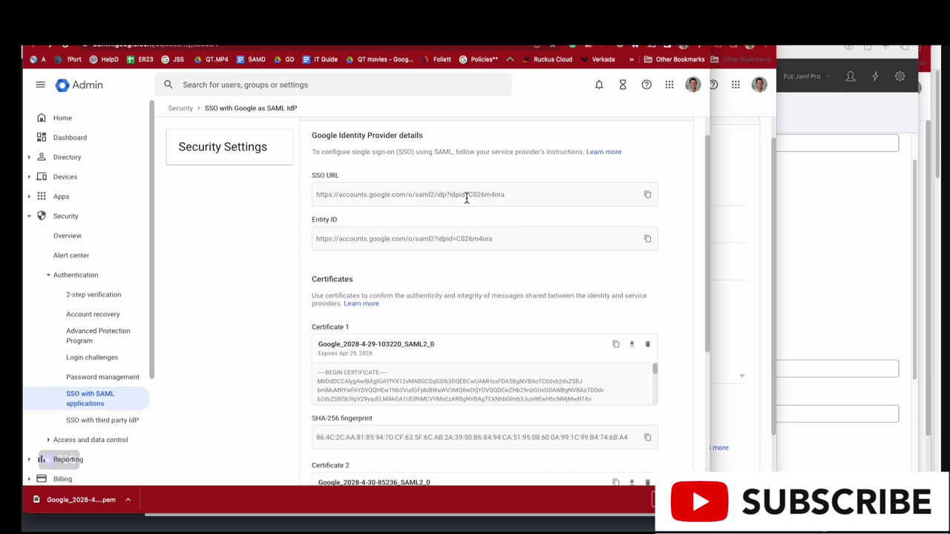
scroll(407, 314, down, 2)
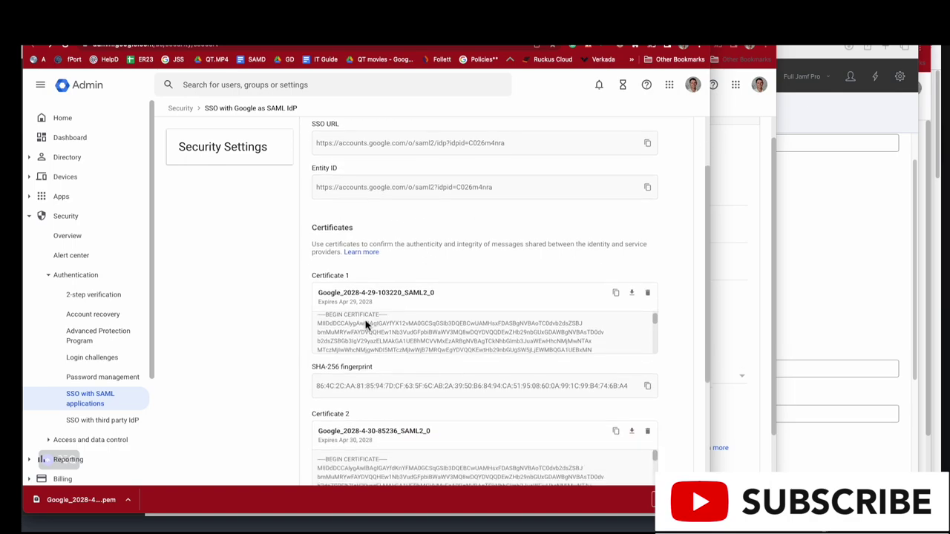
scroll(428, 382, down, 4)
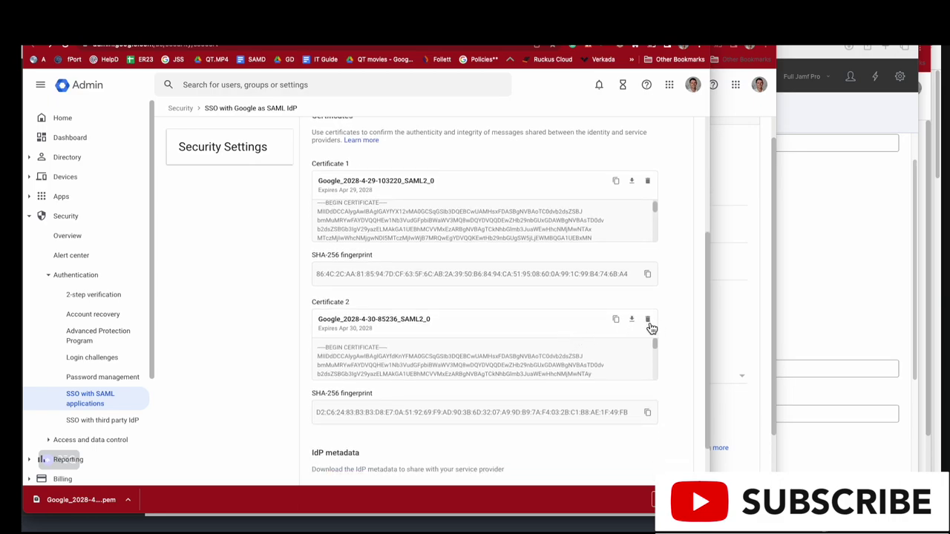
Step: Delete Certificate 2, add a new SAML certificate, and view the JAMF Pro service provider details
click(648, 324)
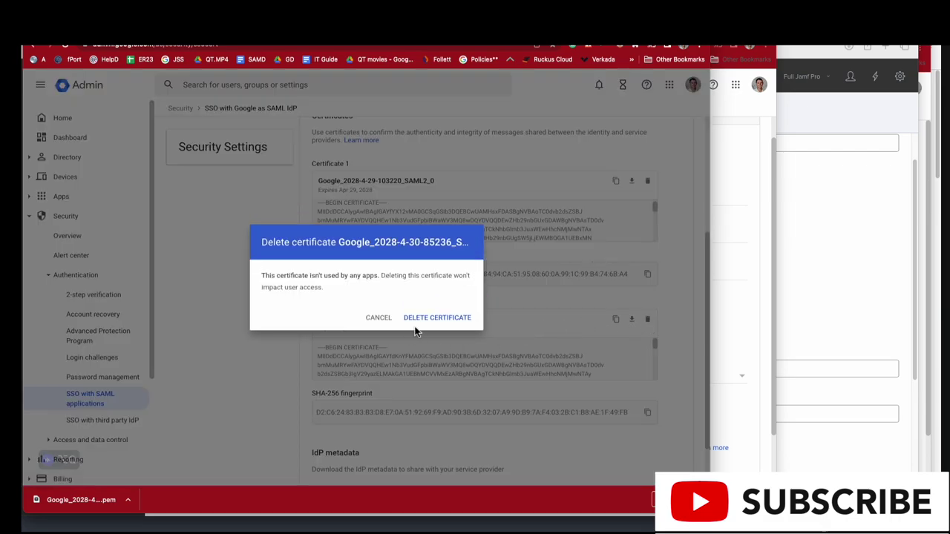
click(428, 326)
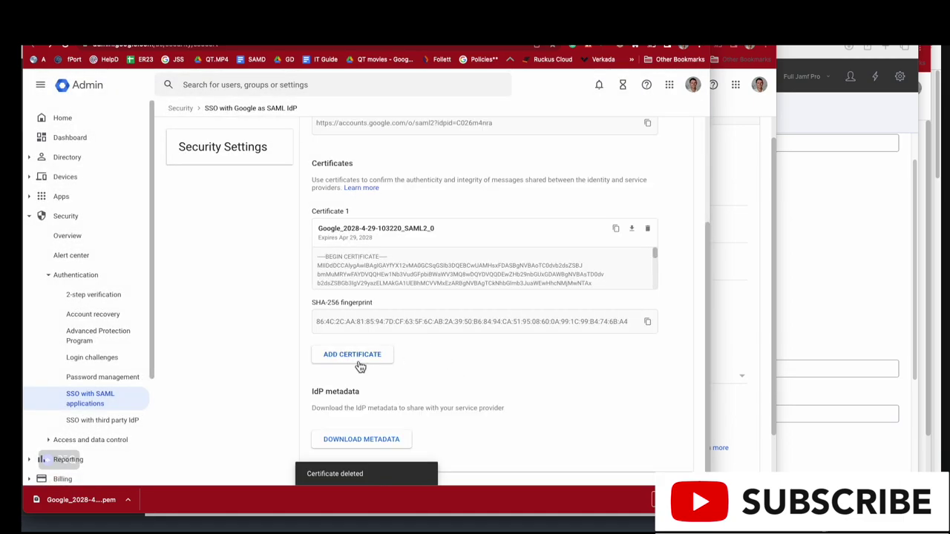
click(346, 364)
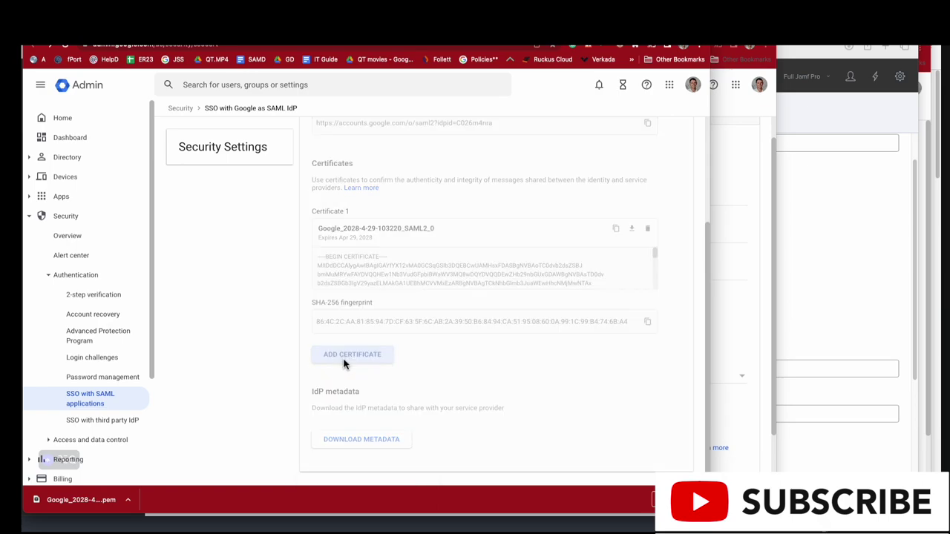
scroll(395, 360, down, 2)
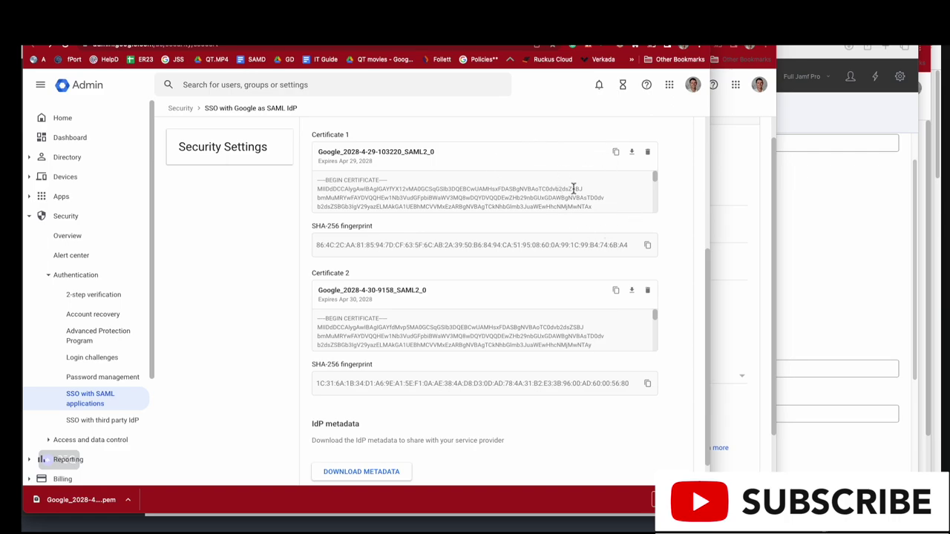
click(731, 198)
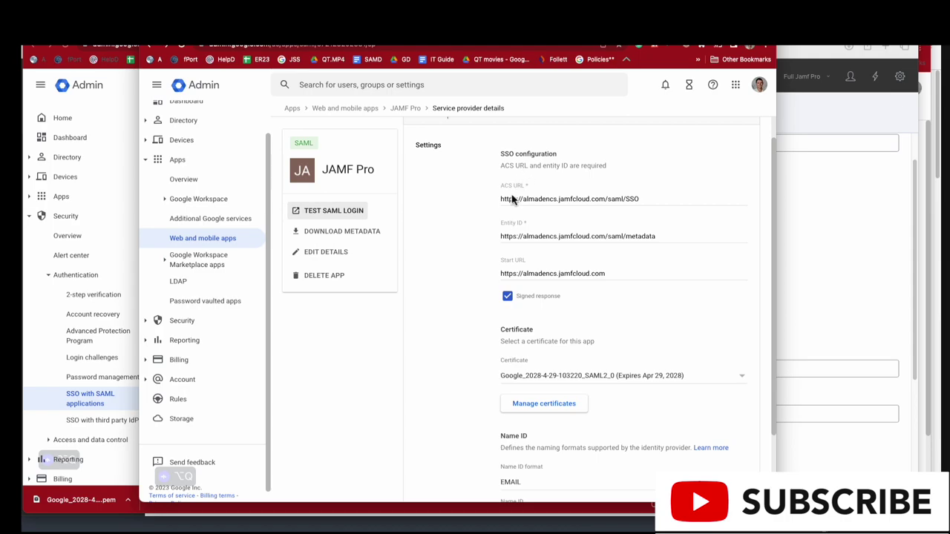
scroll(496, 291, down, 2)
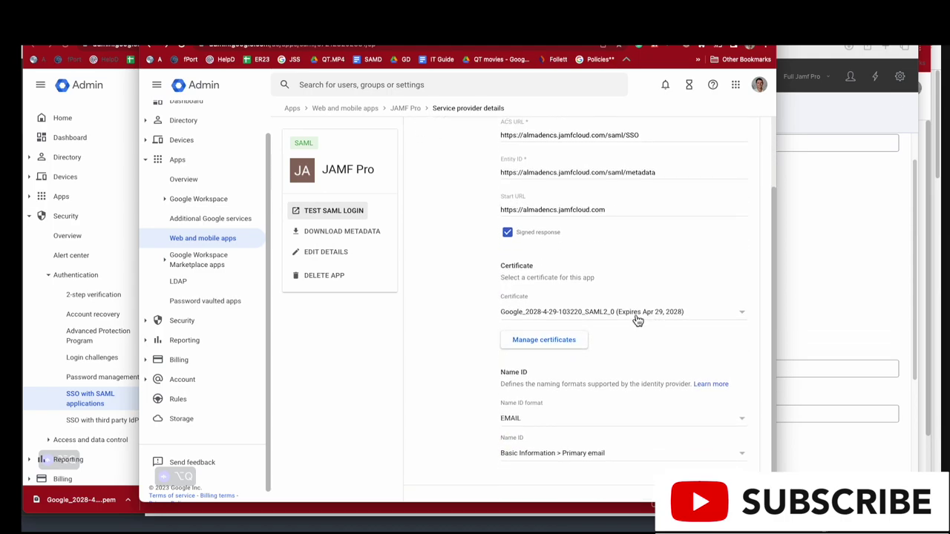
click(572, 317)
click(562, 297)
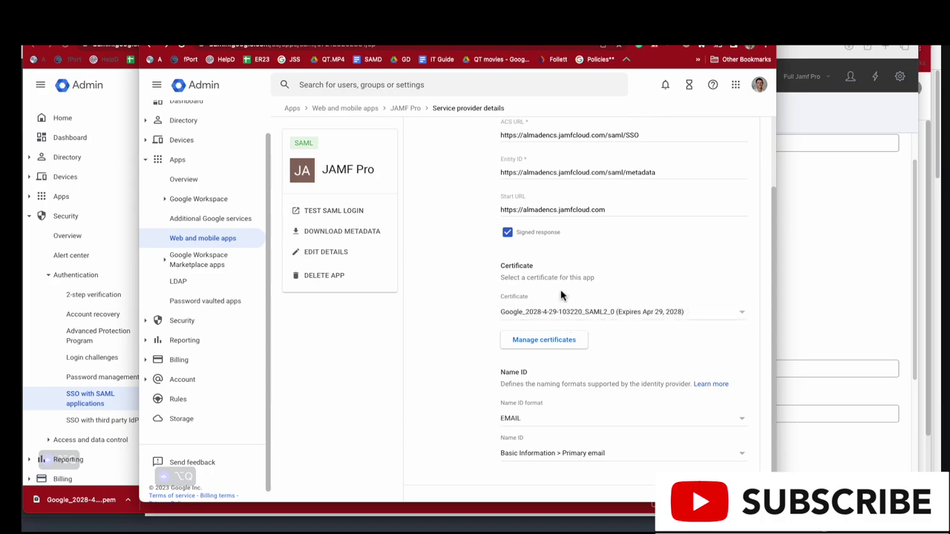
scroll(705, 338, down, 1)
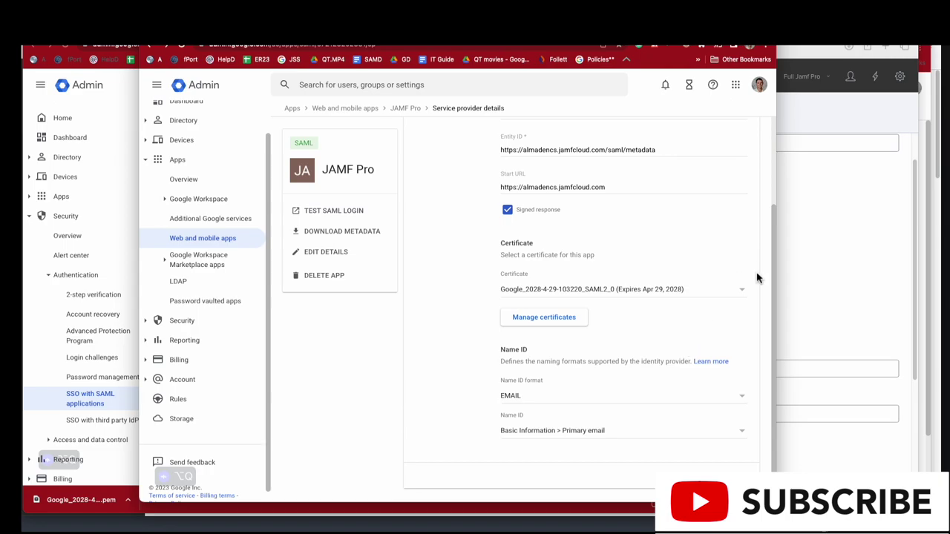
click(710, 254)
click(657, 295)
click(653, 321)
click(566, 323)
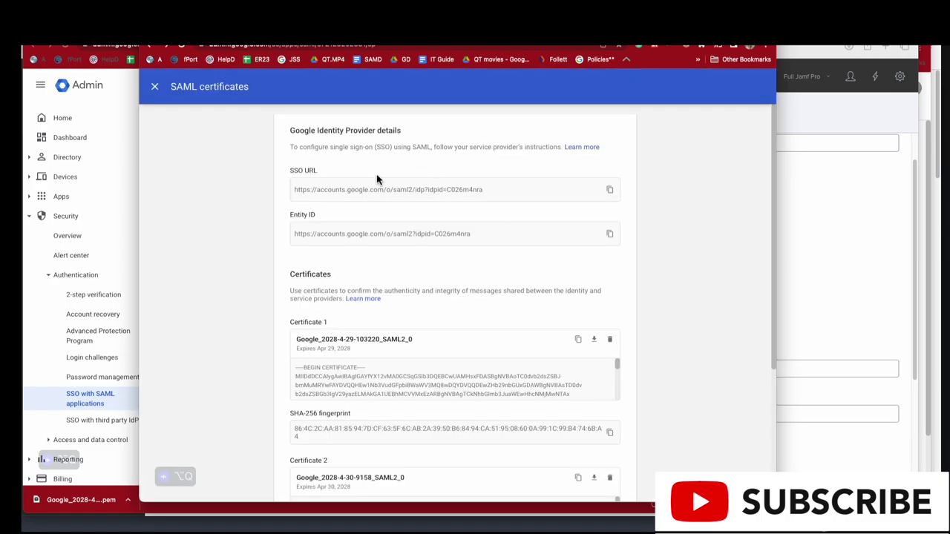
scroll(161, 148, down, 4)
scroll(161, 150, up, 2)
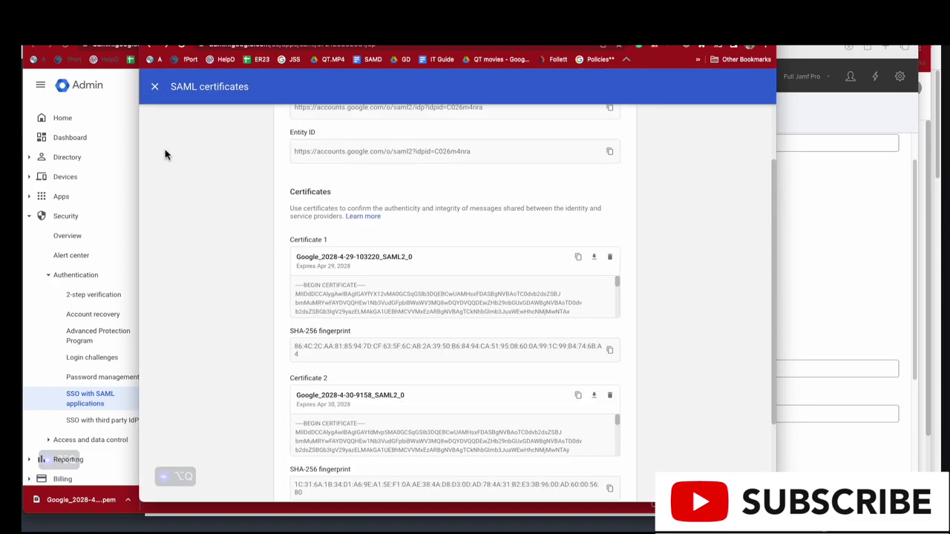
click(156, 89)
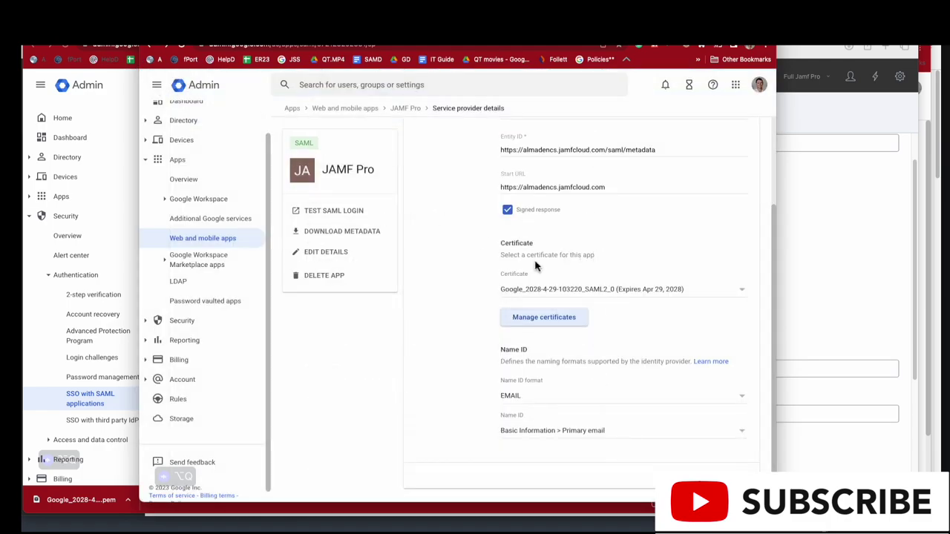
click(742, 296)
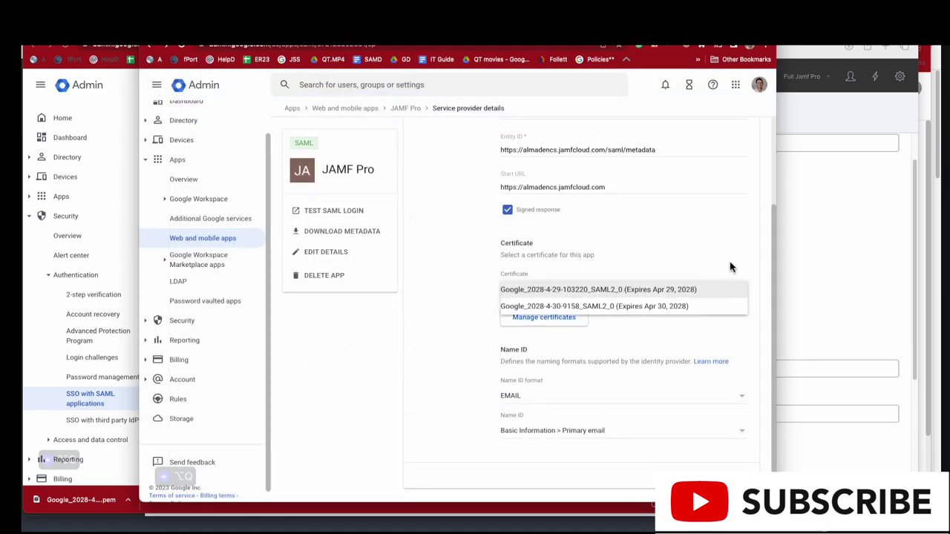
click(729, 264)
click(740, 293)
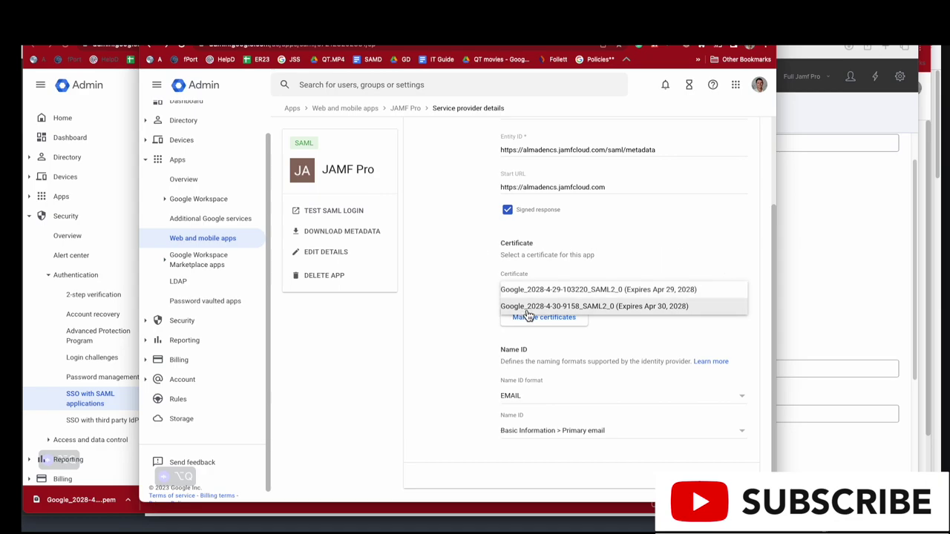
click(644, 256)
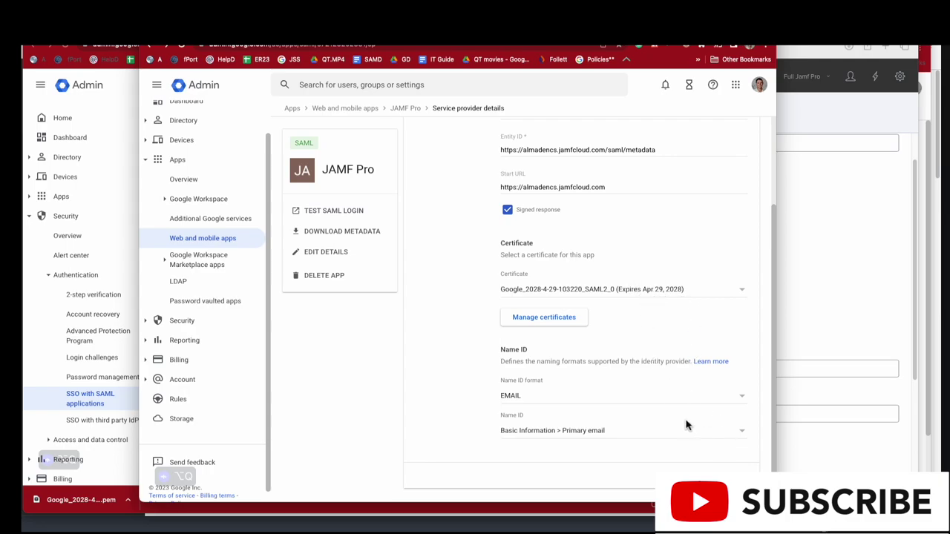
scroll(689, 426, up, 1)
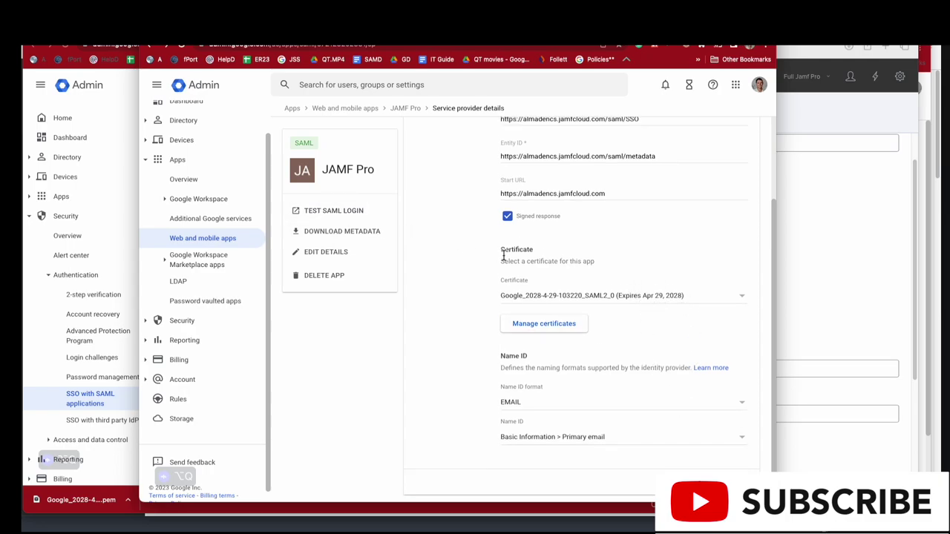
Step: Download the JAMF Pro app's IdP metadata file GoogleIDPMetadata.xml
click(327, 232)
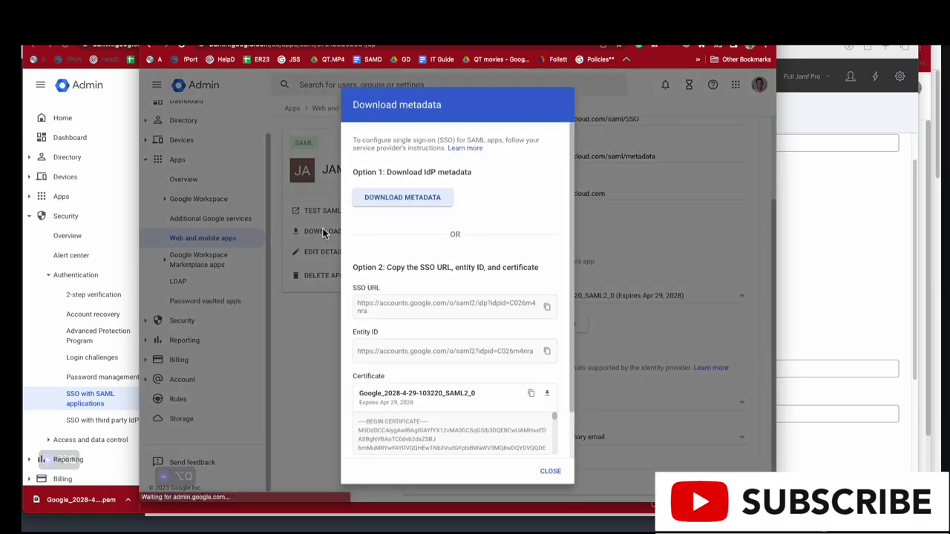
scroll(400, 256, down, 2)
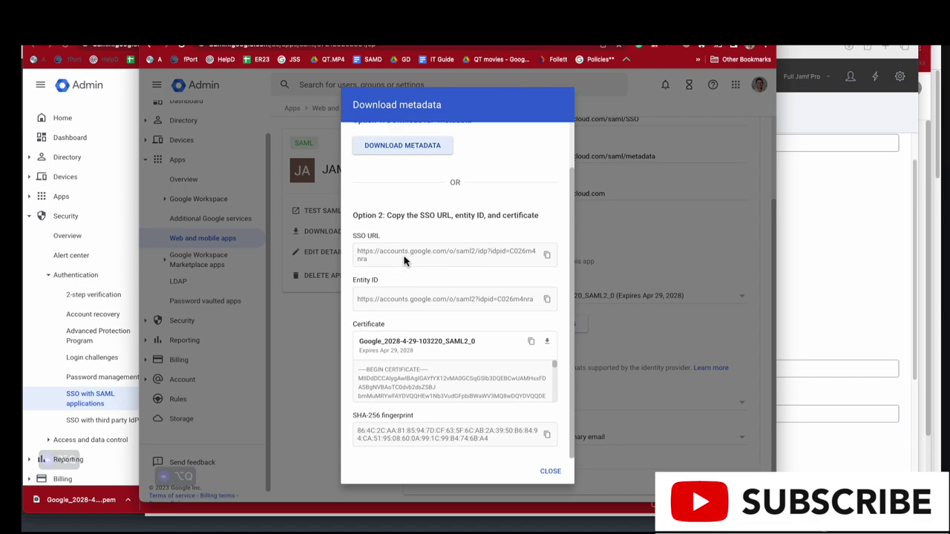
scroll(405, 259, up, 2)
click(402, 202)
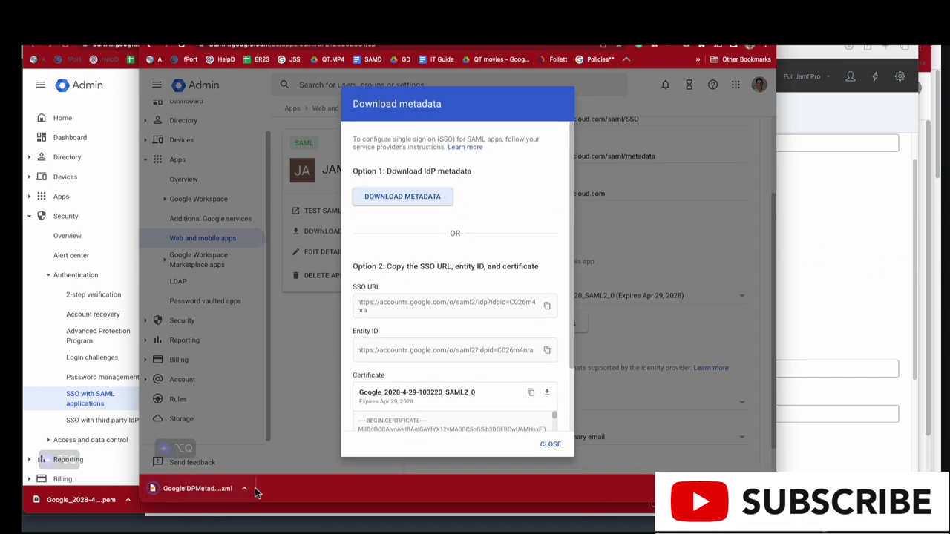
Step: Reveal GoogleIDPMetadata.xml in Finder and open it with Sublime Text
click(246, 490)
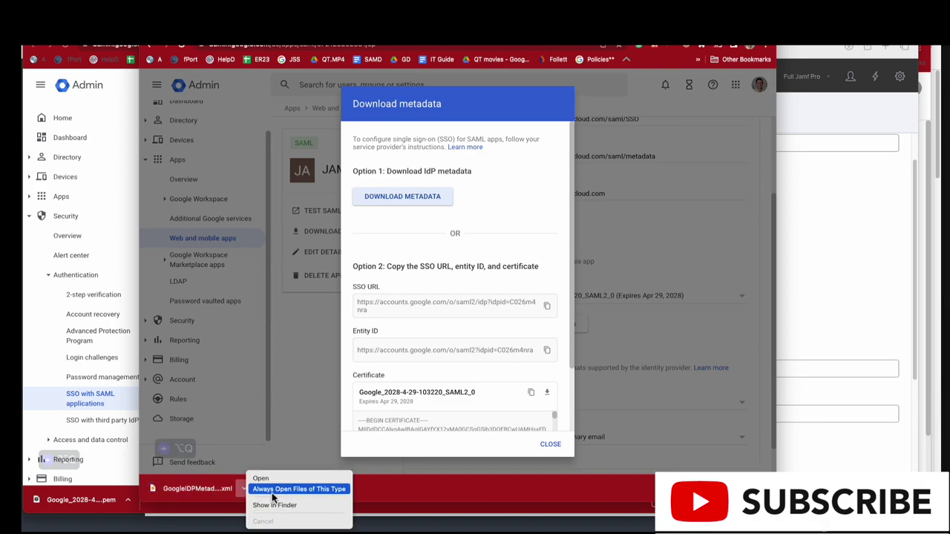
click(275, 504)
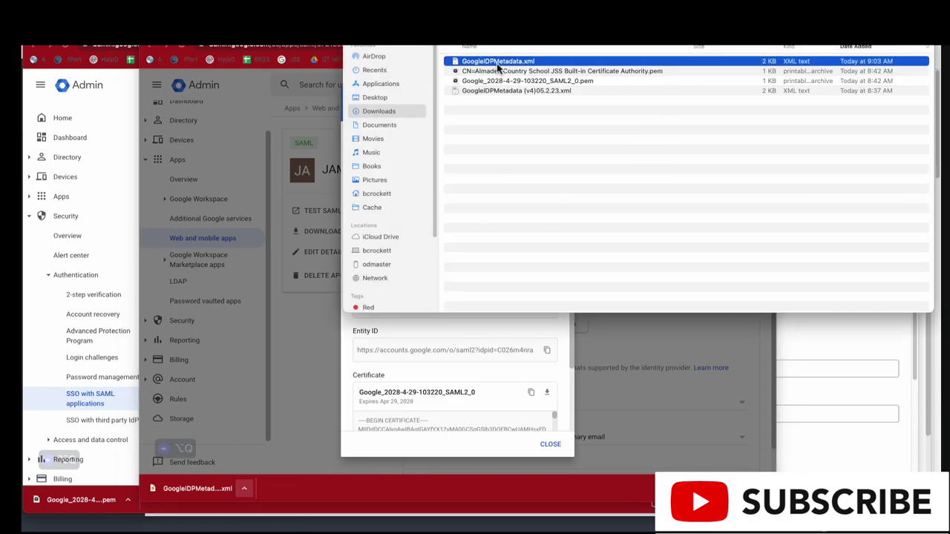
right_click(496, 63)
mouse_move(549, 81)
click(655, 81)
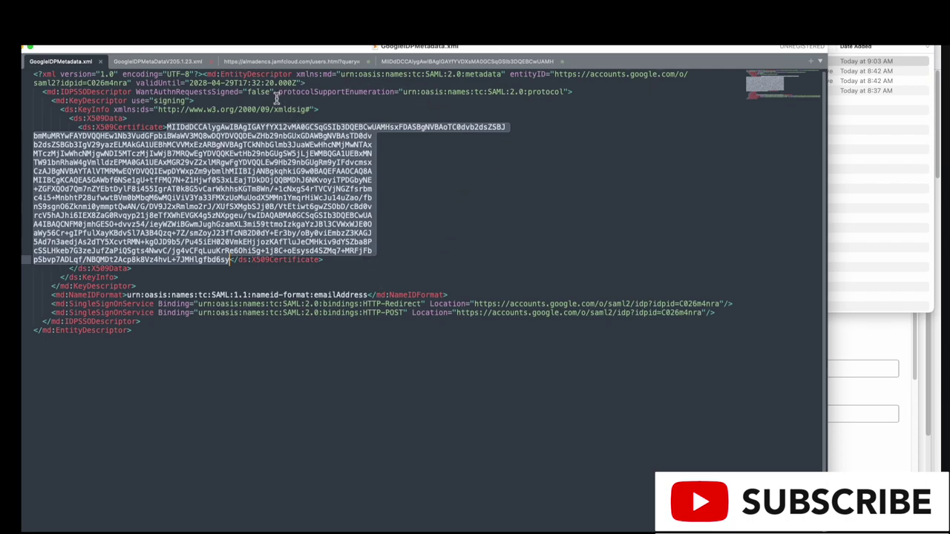
Step: Check the 2028 certificate in GoogleIDPMetadata.xml, then close the Download metadata dialog
click(191, 83)
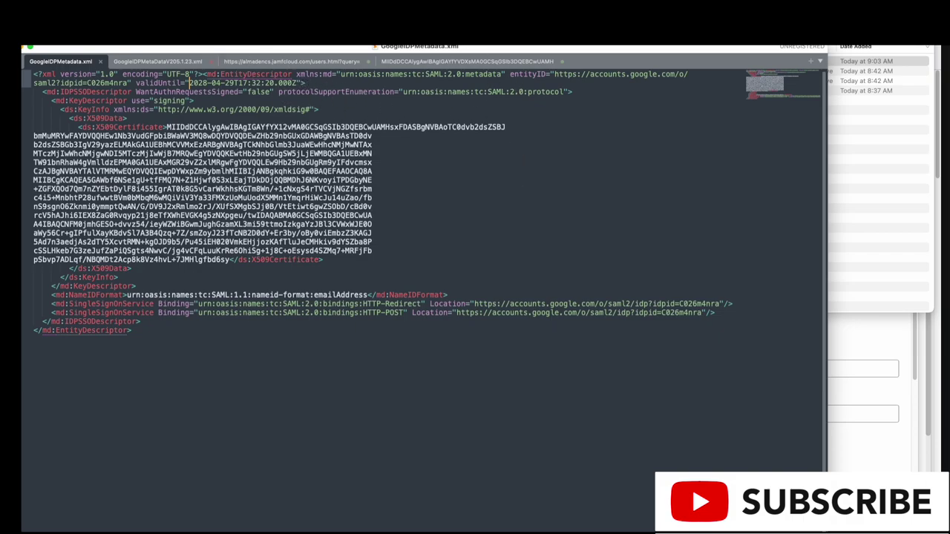
drag(338, 53, 367, 214)
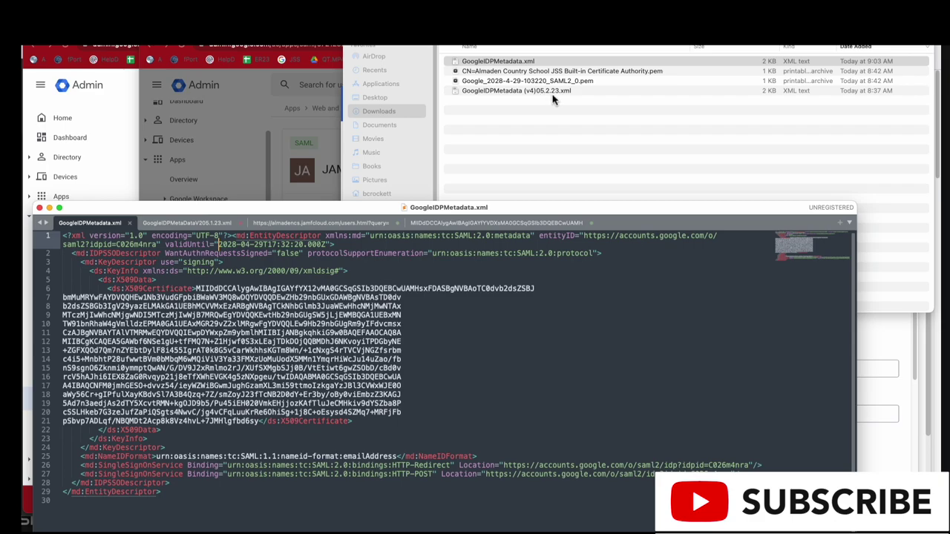
click(272, 126)
click(549, 445)
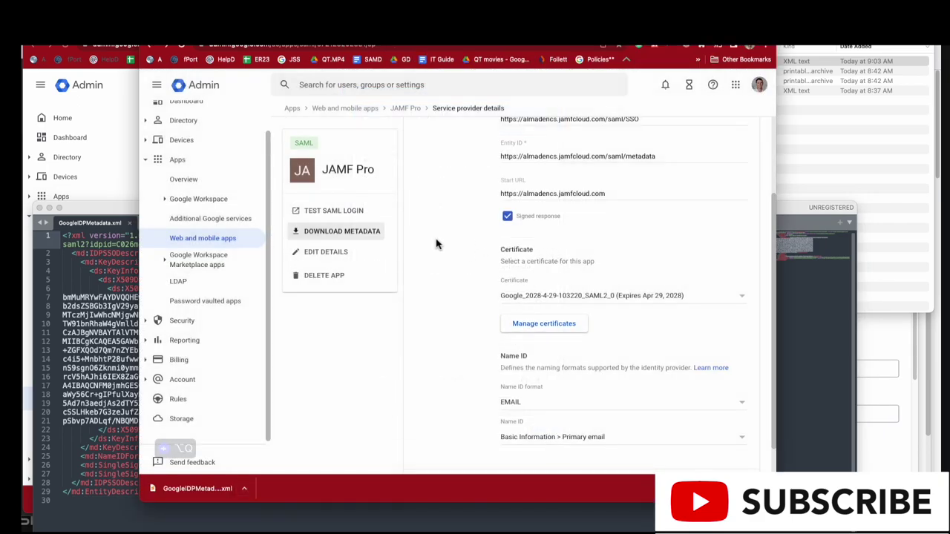
key(super+Tab)
key(super+Tab)
key(super+Tab)
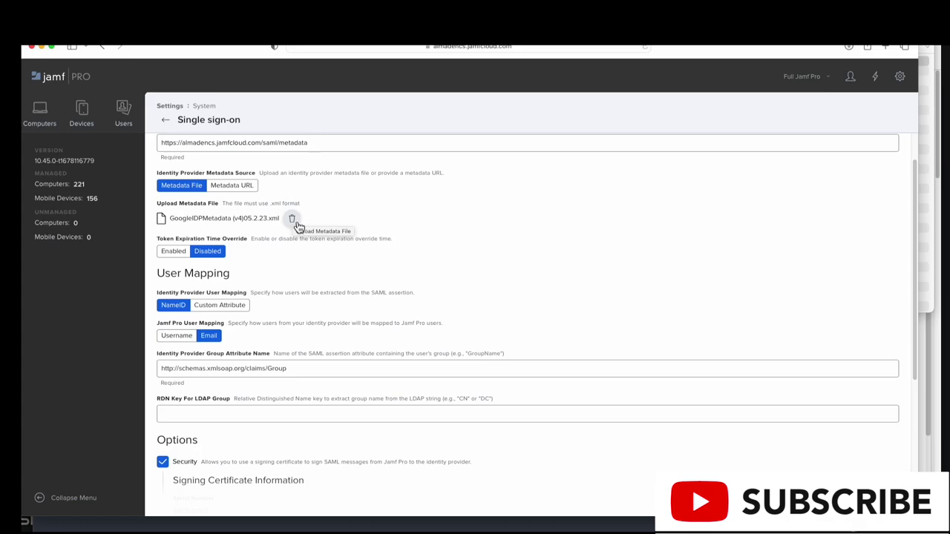
Step: Save the Jamf Pro SSO settings with GoogleIDPMetadata (v4)05.2.23.xml and return to Google Admin
scroll(298, 230, up, 3)
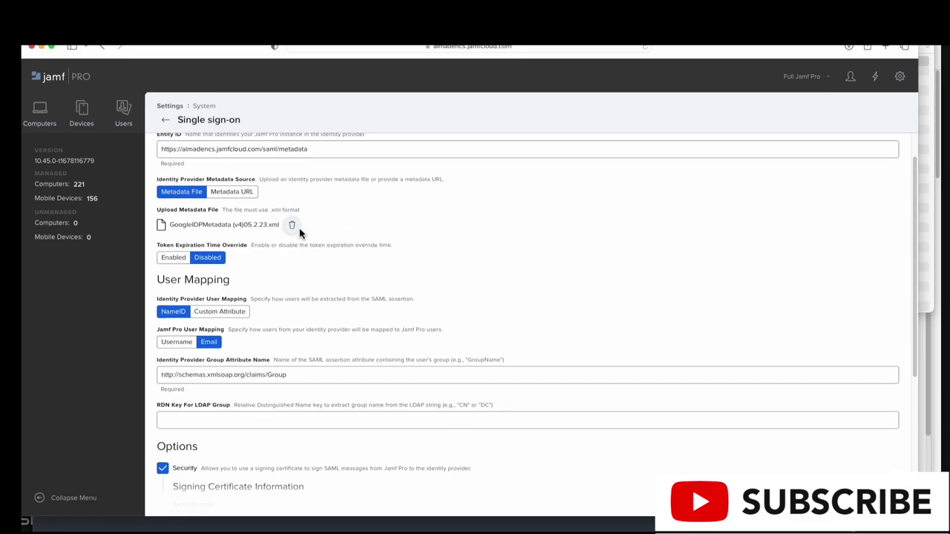
scroll(276, 420, up, 2)
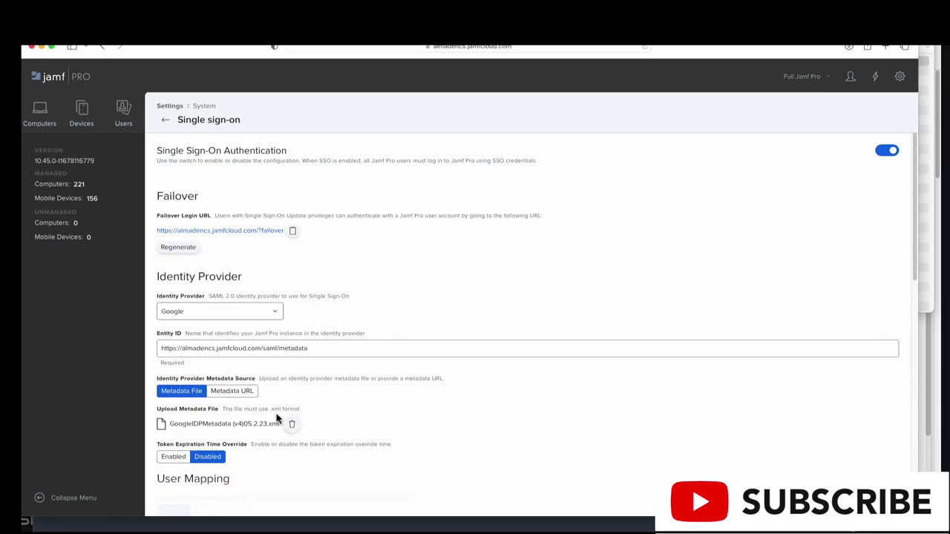
click(892, 467)
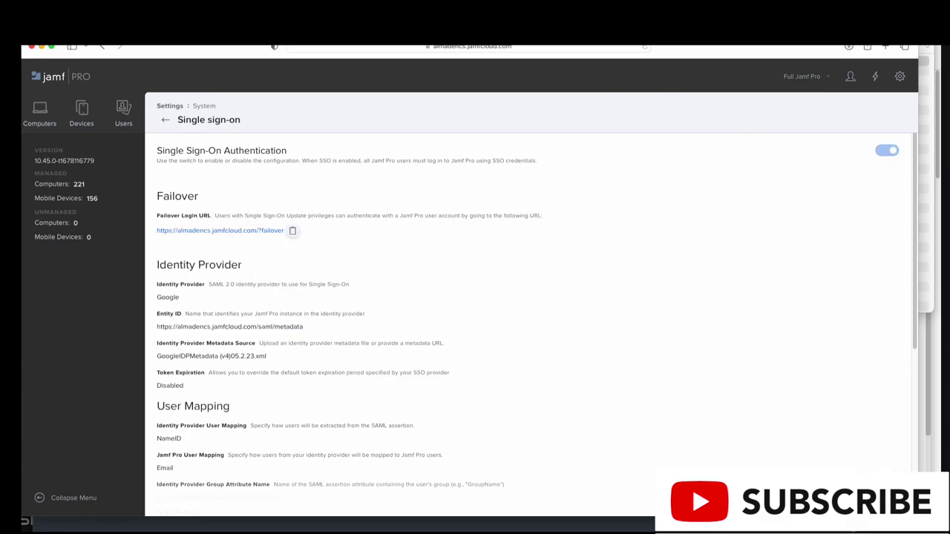
key(super+Tab)
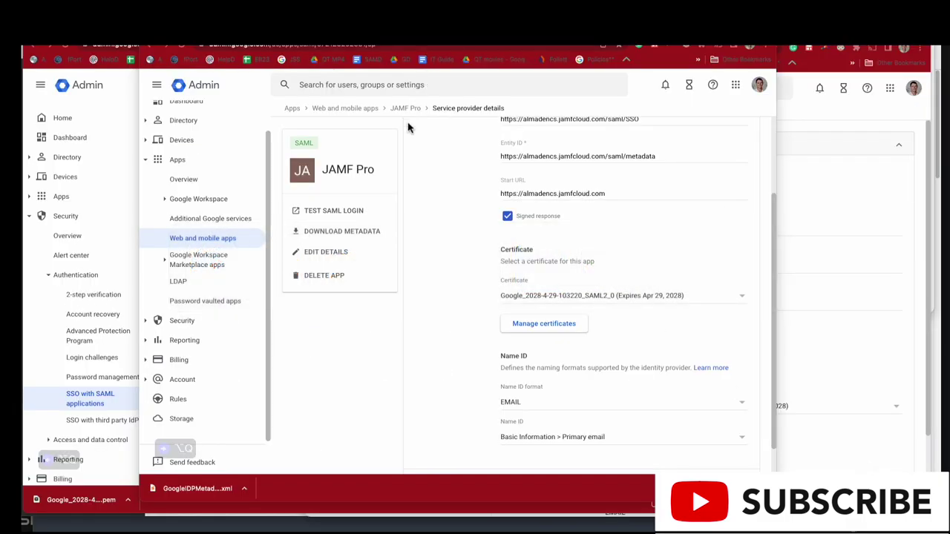
Step: Run TEST SAML LOGIN for the JAMF Pro app, landing on the Jamf Pro dashboard
click(337, 212)
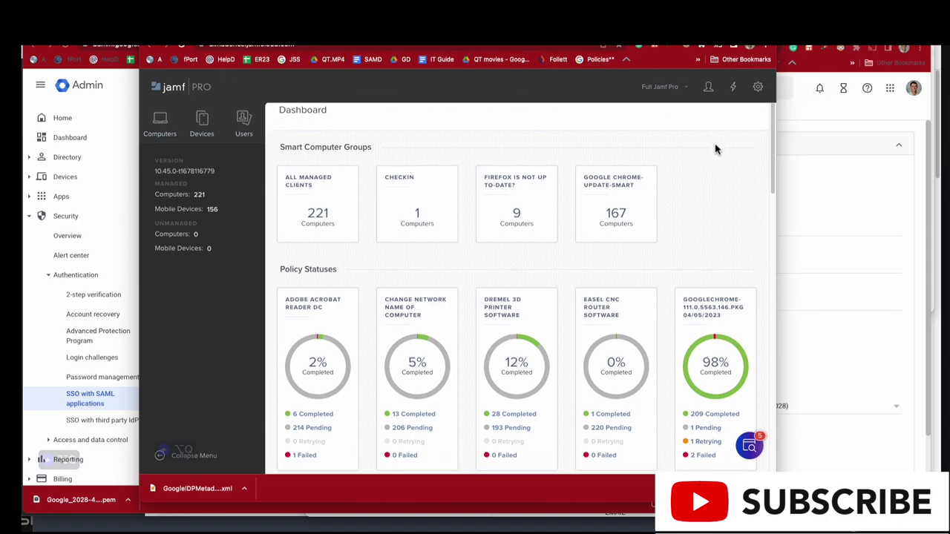
Step: Open Jamf Pro server logs from the Information category of Settings
click(758, 87)
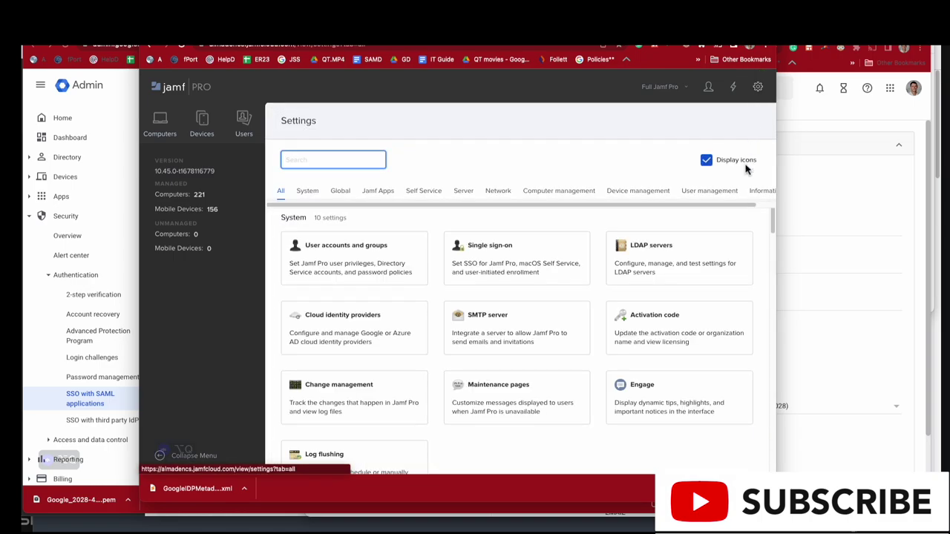
scroll(698, 204, right, 1)
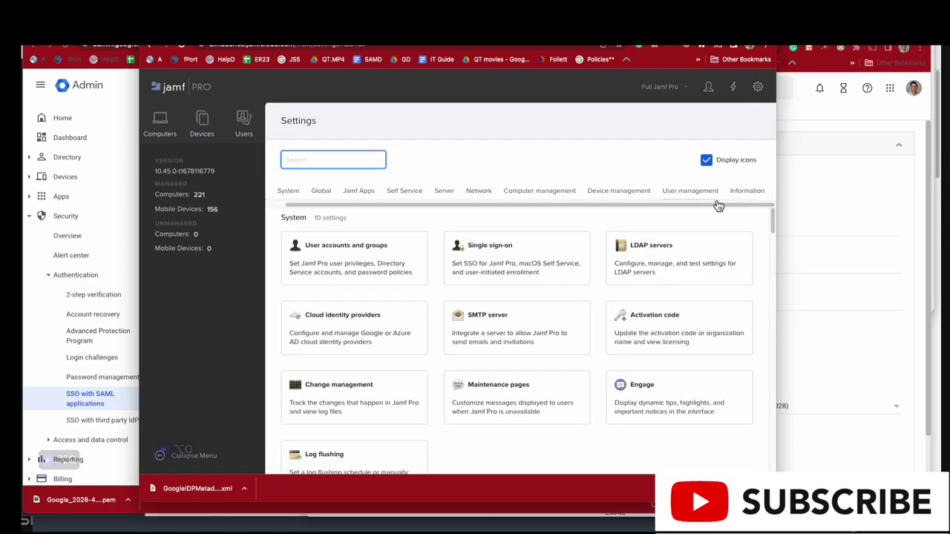
click(741, 197)
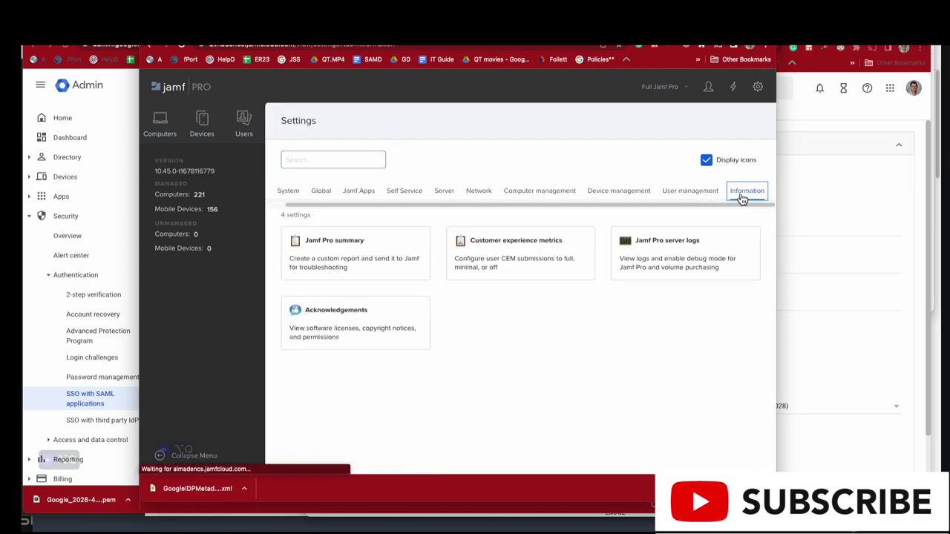
click(678, 249)
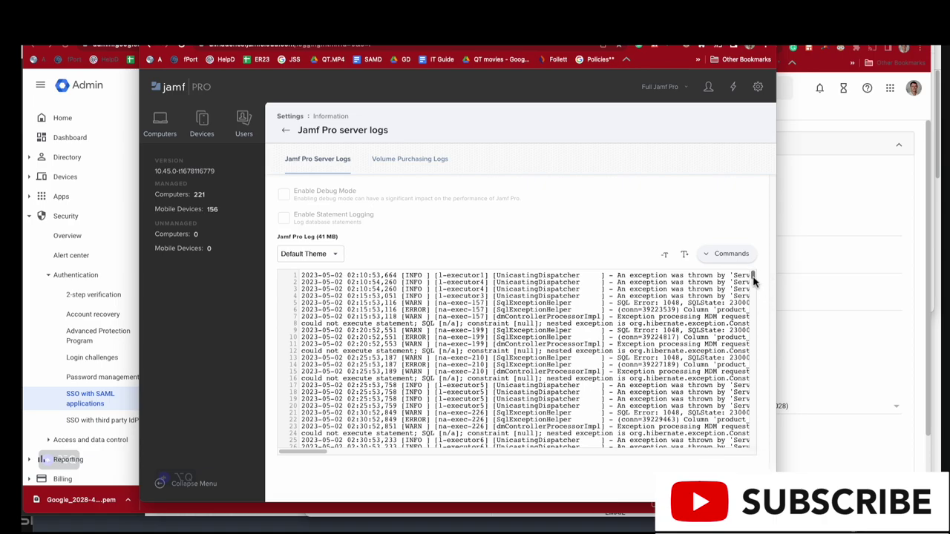
Step: Scroll through the server log and copy a selected portion of it
drag(753, 278, 758, 475)
scroll(732, 445, up, 6)
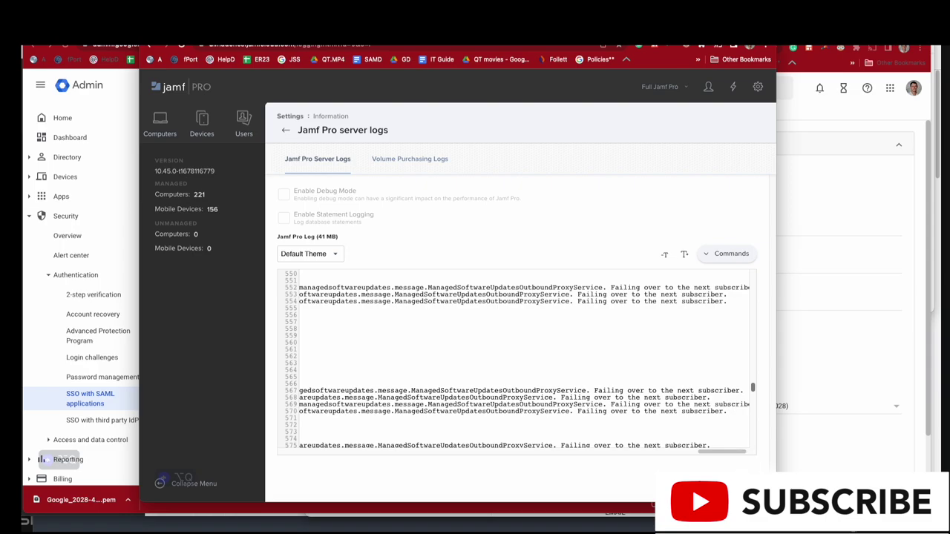
click(752, 388)
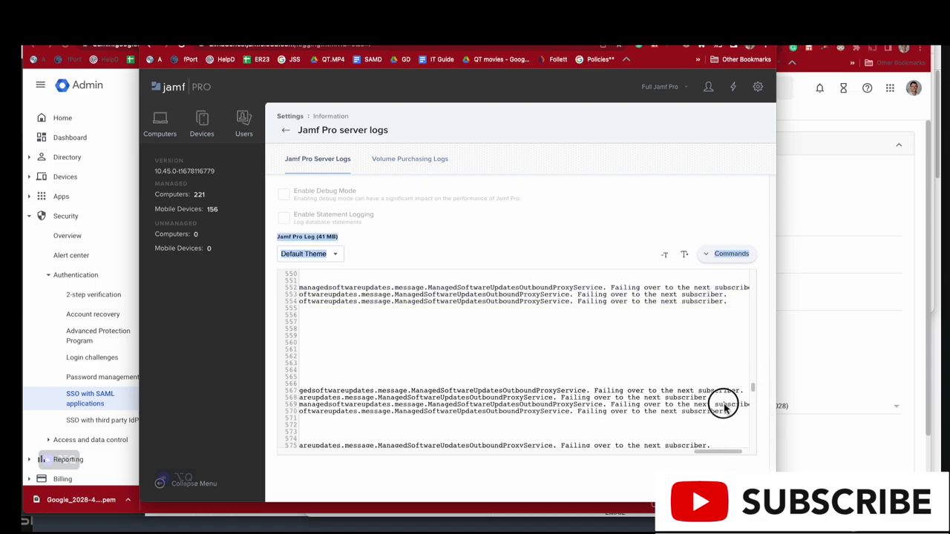
click(753, 392)
drag(754, 392, 279, 243)
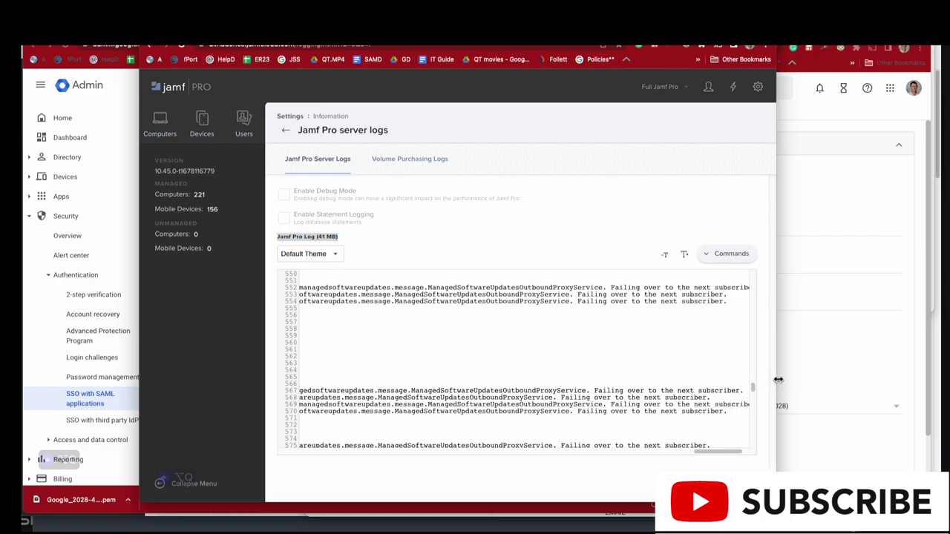
drag(777, 379, 817, 379)
scroll(787, 437, up, 5)
click(792, 460)
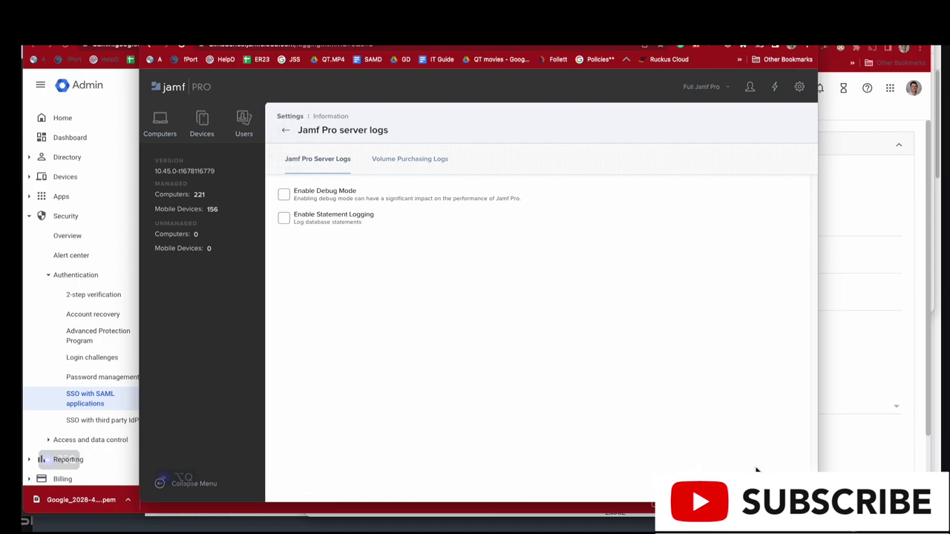
key(ctrl+c)
Step: Reload the server logs page and switch the log viewer to the Cobalt theme
key(ctrl+r)
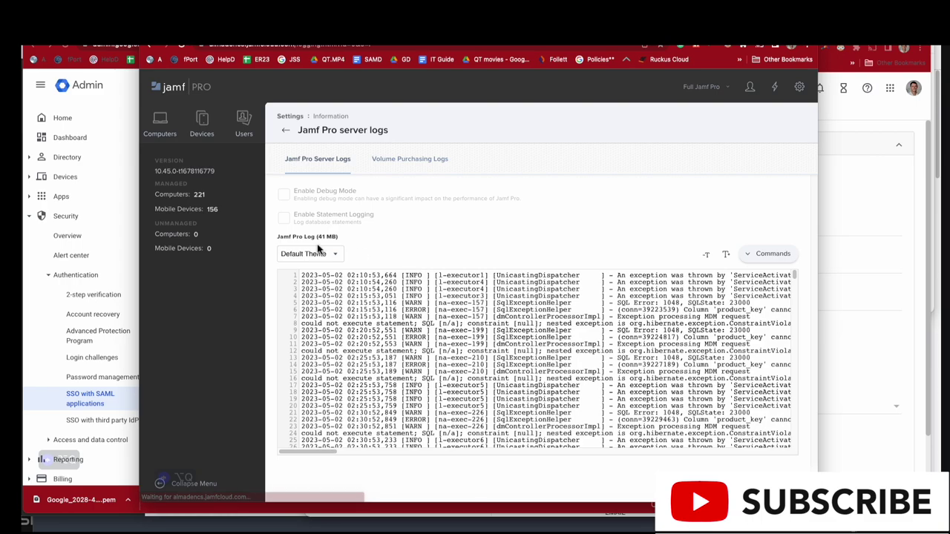
click(326, 254)
click(327, 266)
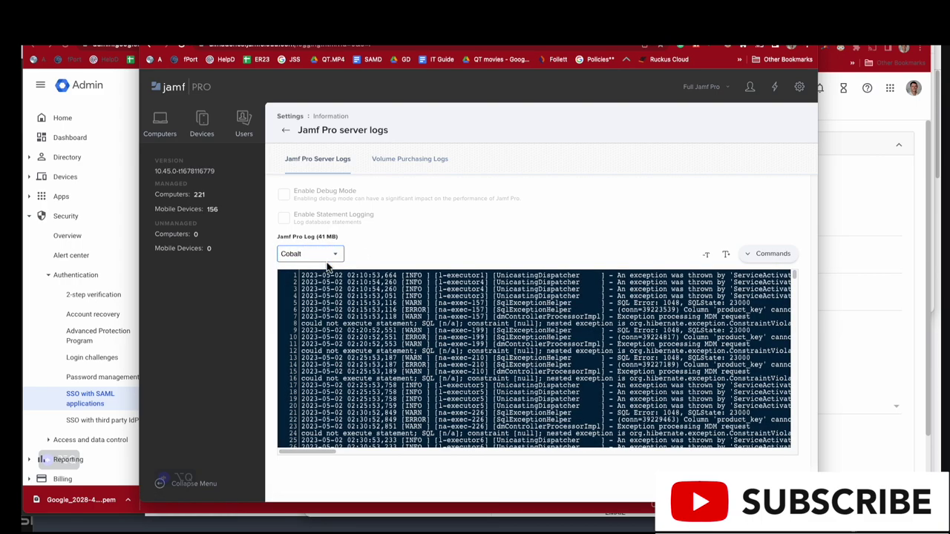
Step: Scroll through the log entries, selecting text along the way
scroll(775, 399, down, 4)
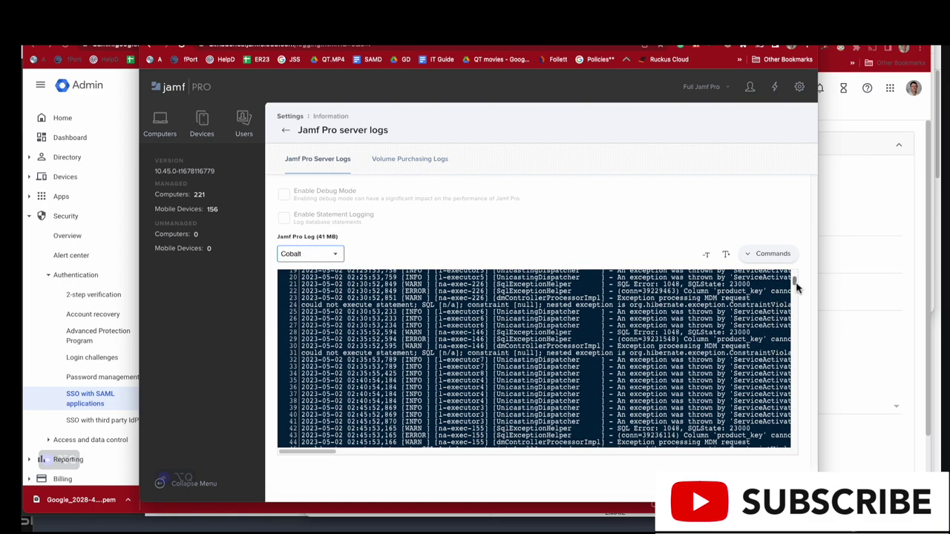
drag(796, 287, 794, 426)
scroll(692, 400, down, 15)
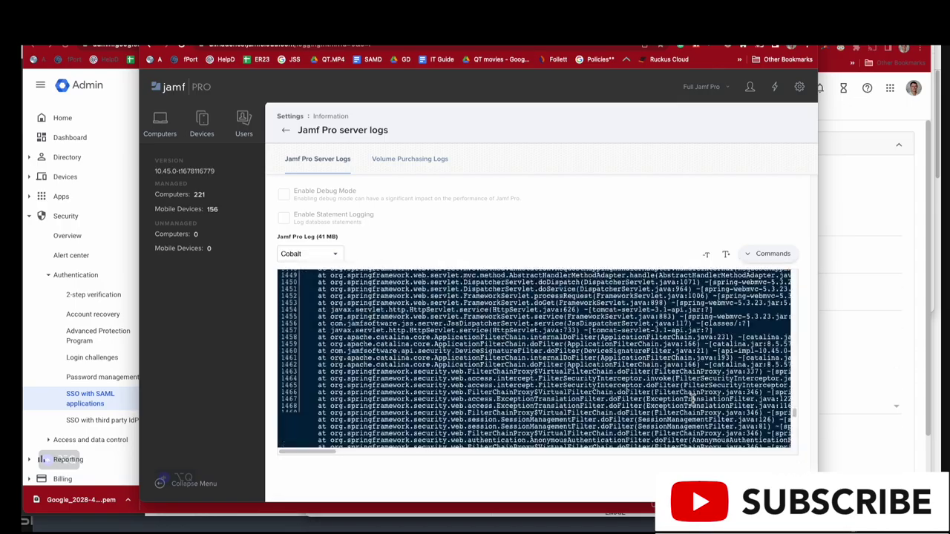
scroll(692, 400, down, 15)
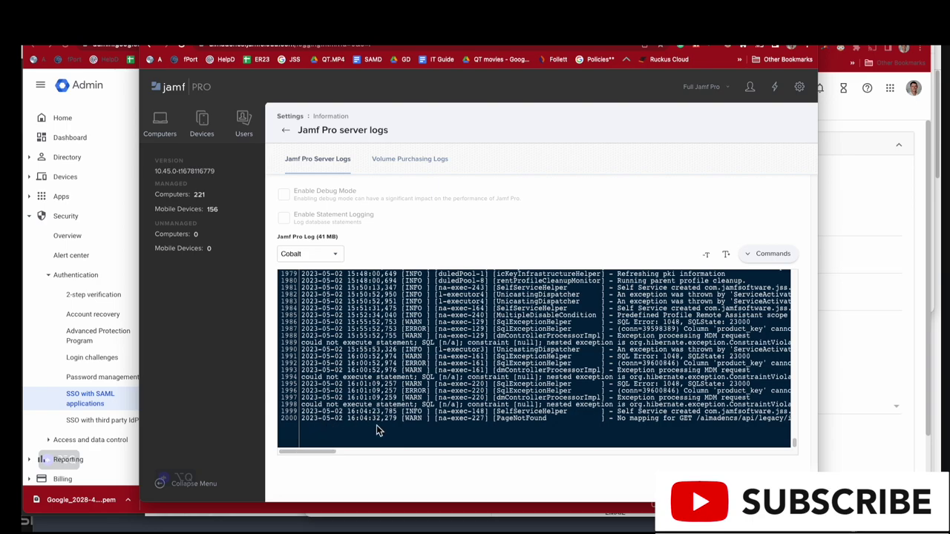
drag(321, 452, 333, 453)
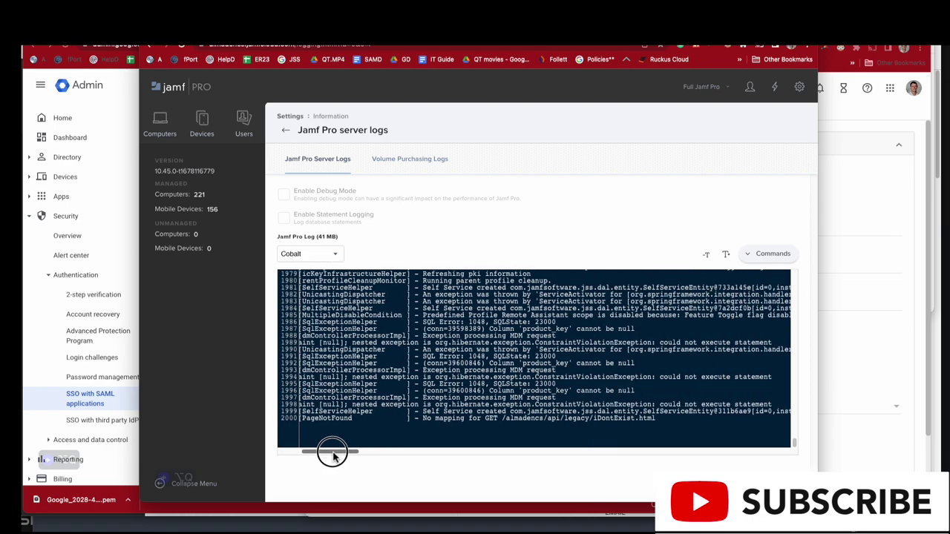
drag(334, 454, 312, 453)
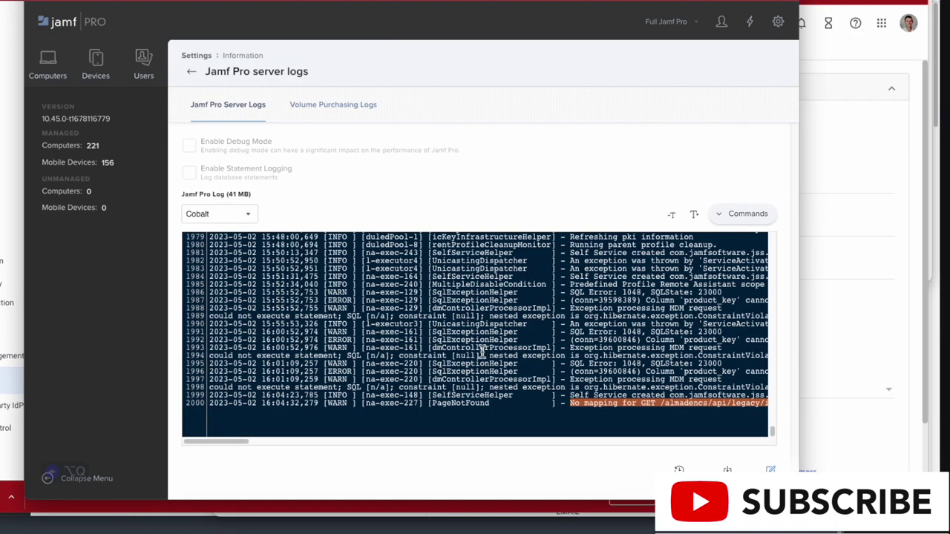
scroll(481, 350, right, 4)
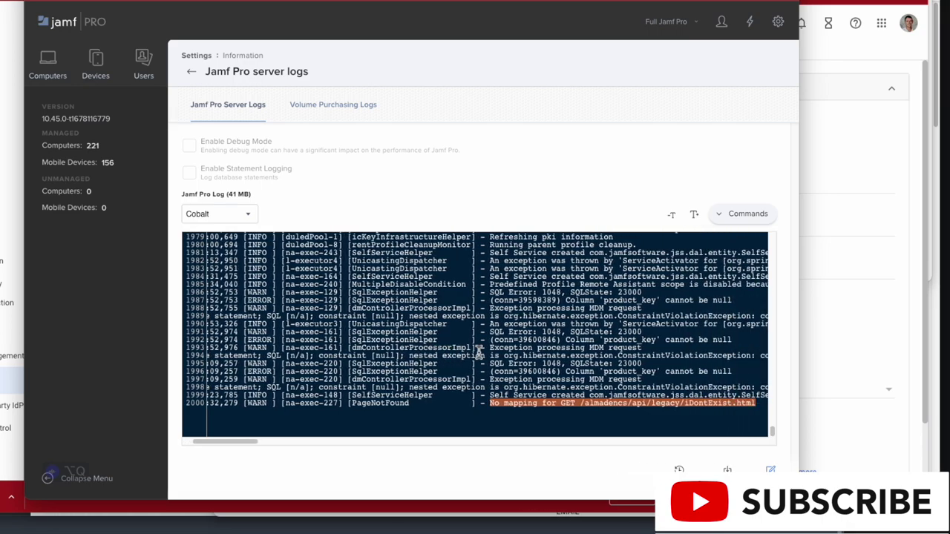
scroll(478, 353, right, 5)
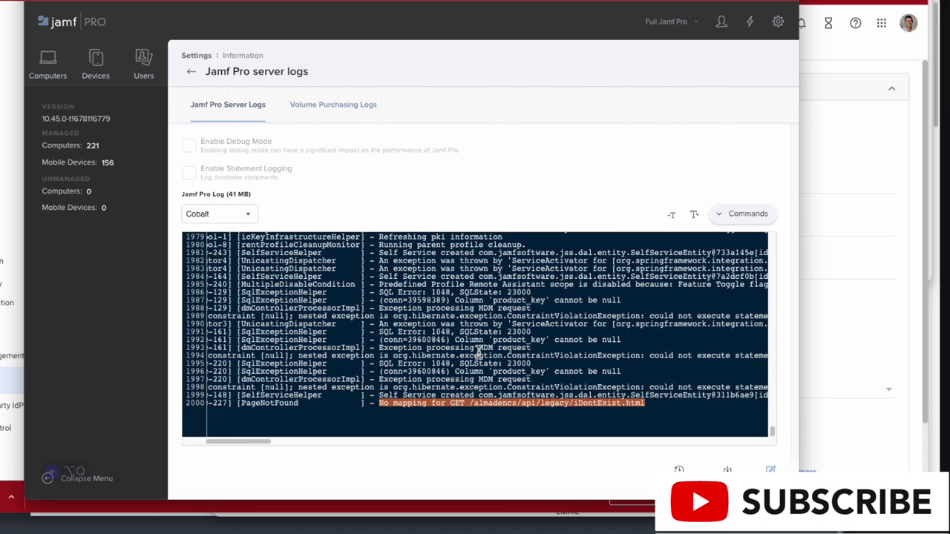
scroll(479, 353, right, 2)
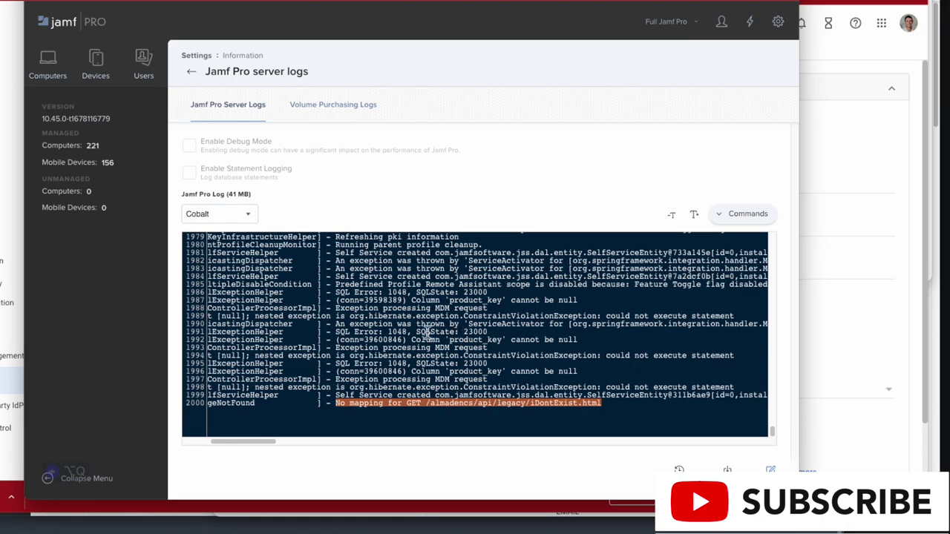
scroll(440, 327, right, 3)
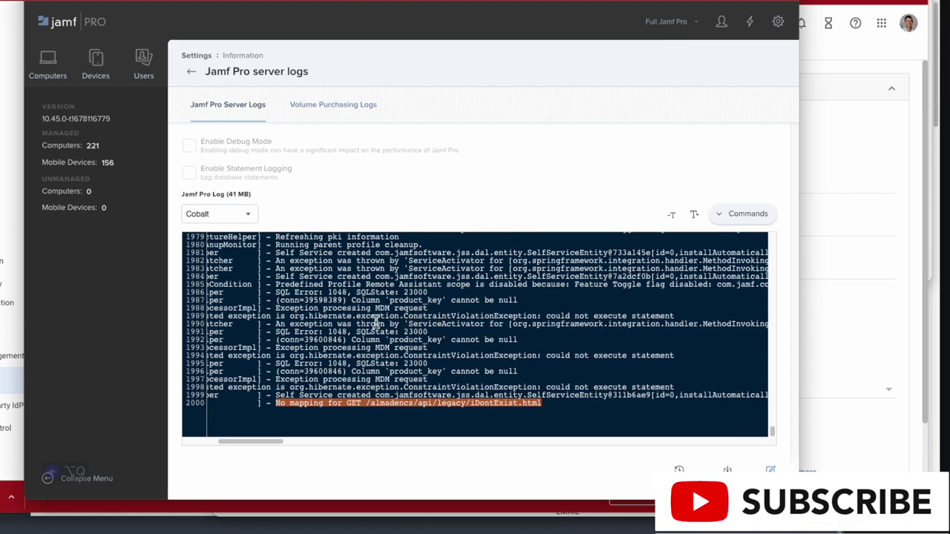
scroll(376, 324, right, 2)
scroll(376, 324, up, 2)
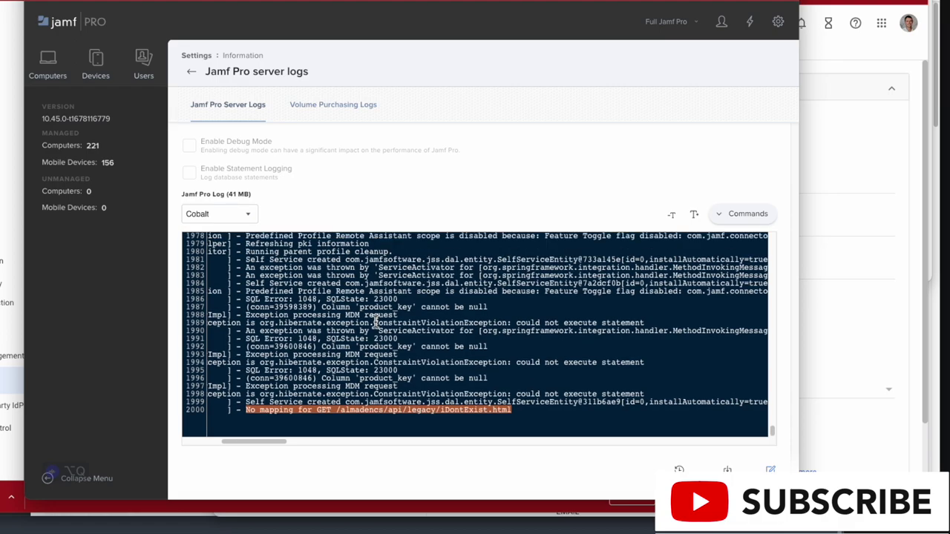
scroll(376, 324, up, 3)
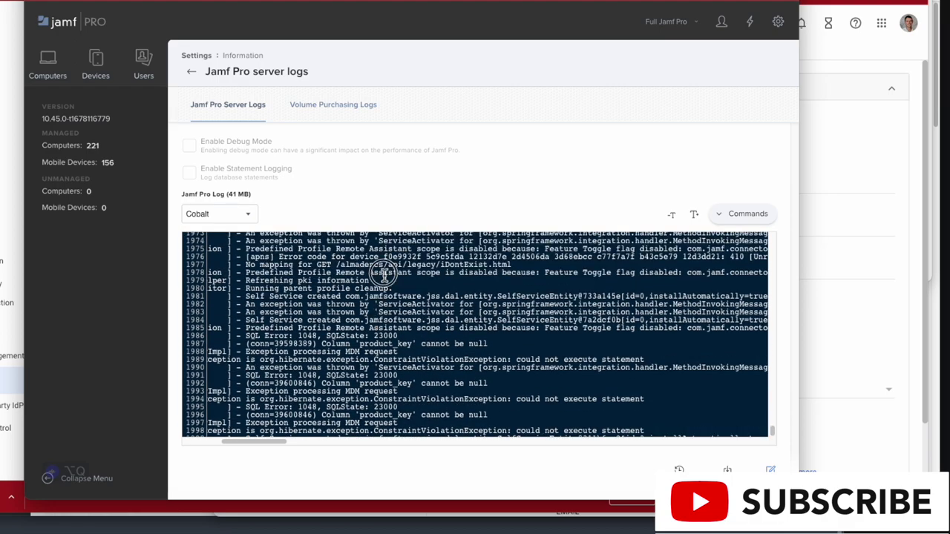
Step: Highlight the pki refresh and profile cleanup log lines
drag(383, 273, 391, 288)
scroll(392, 286, right, 5)
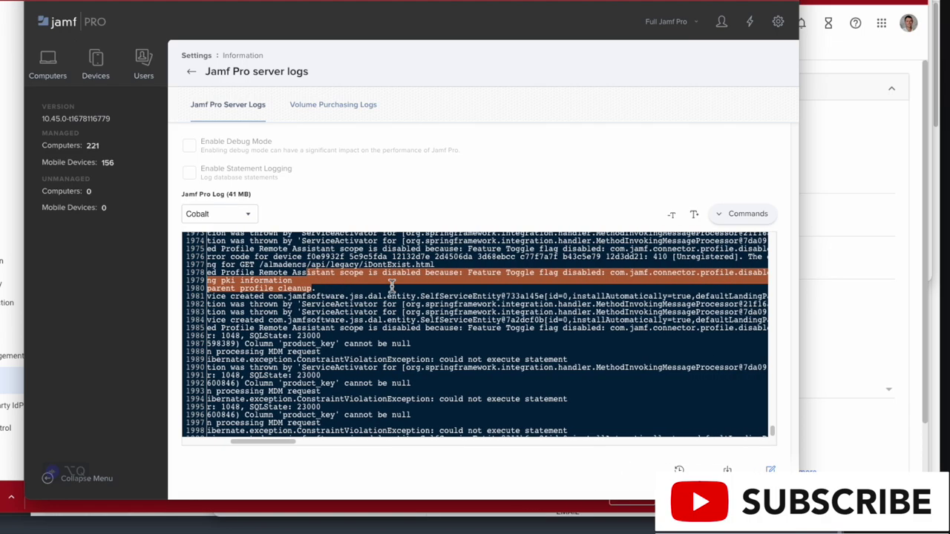
scroll(391, 285, left, 5)
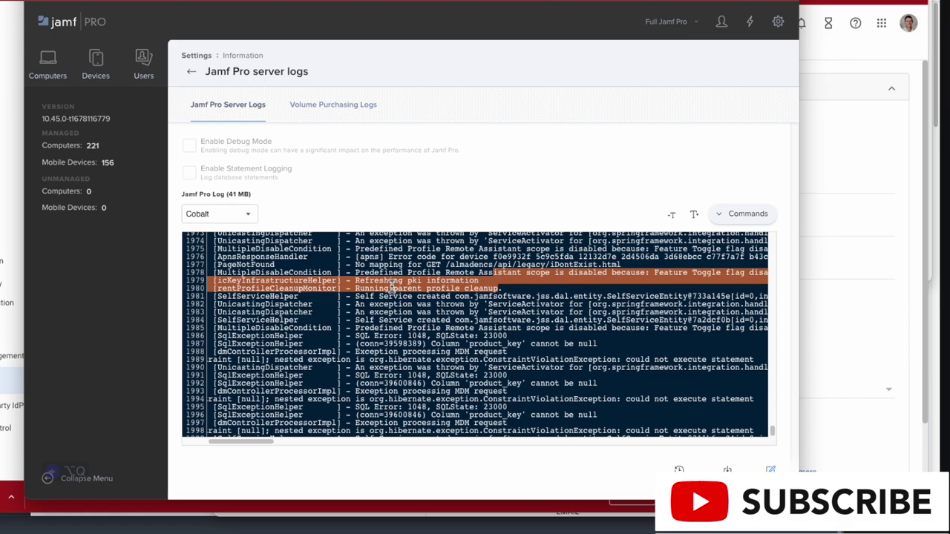
scroll(391, 286, up, 3)
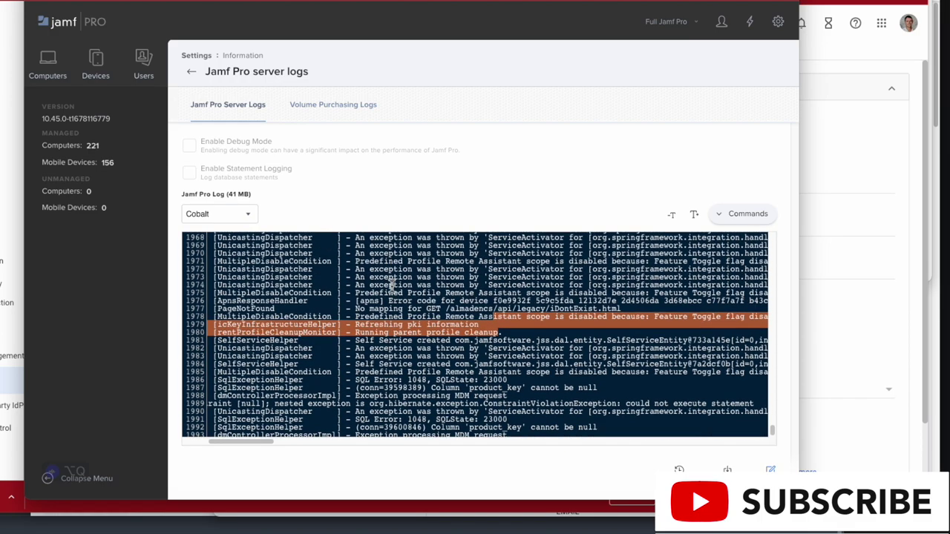
scroll(391, 286, up, 3)
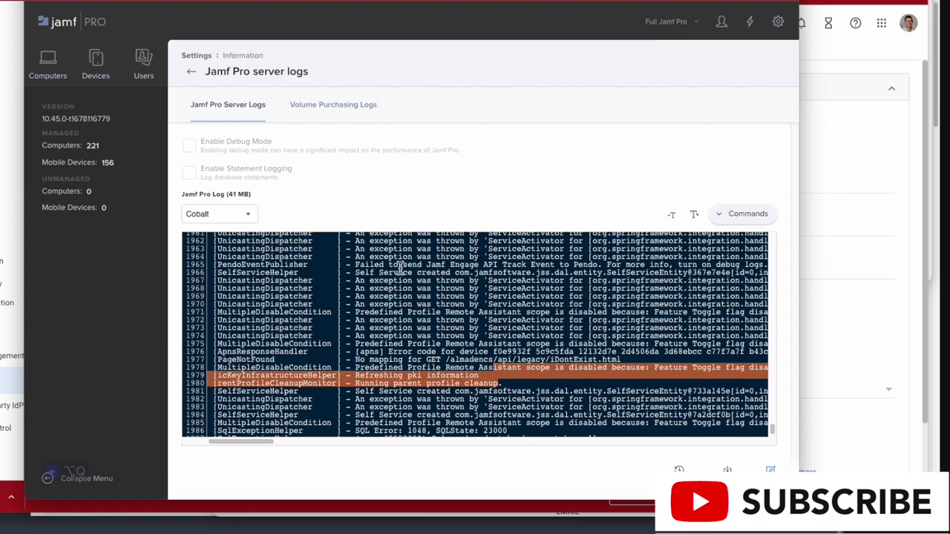
Step: Highlight the failed Pendo event message on line 1965, then go back to Settings
drag(540, 266, 653, 267)
scroll(653, 268, right, 3)
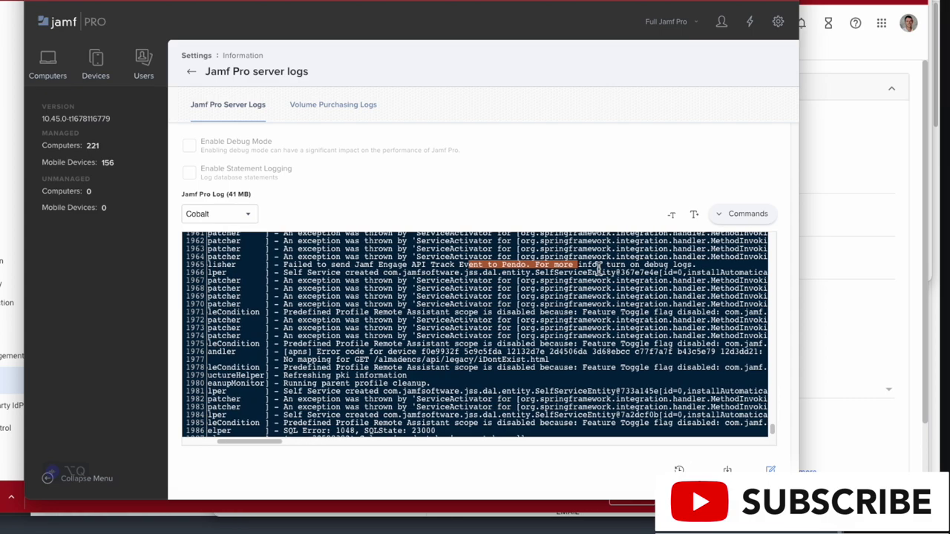
scroll(449, 275, left, 2)
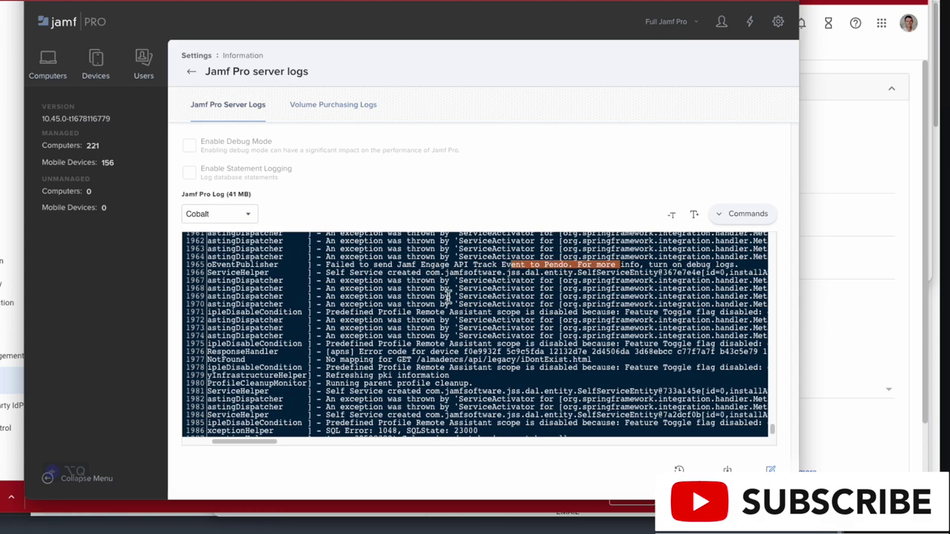
scroll(448, 297, up, 3)
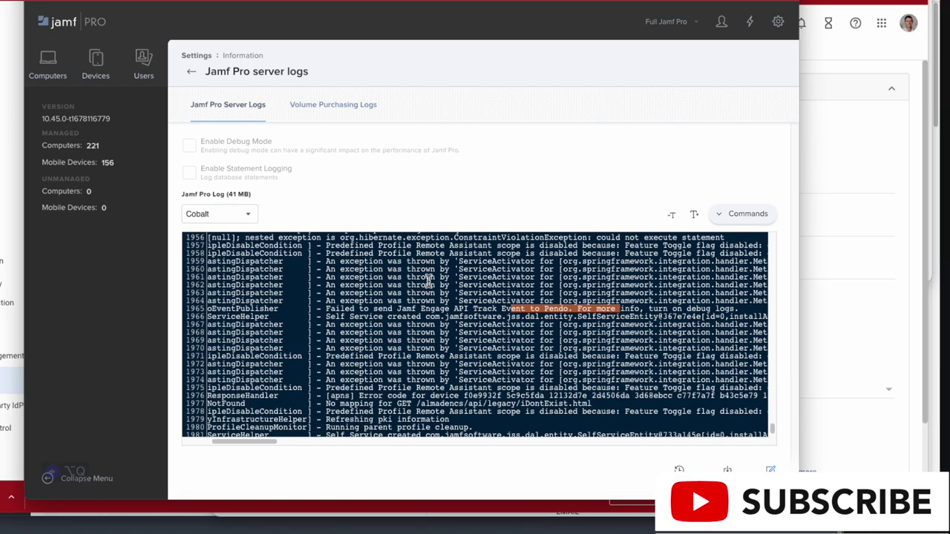
scroll(428, 280, up, 1)
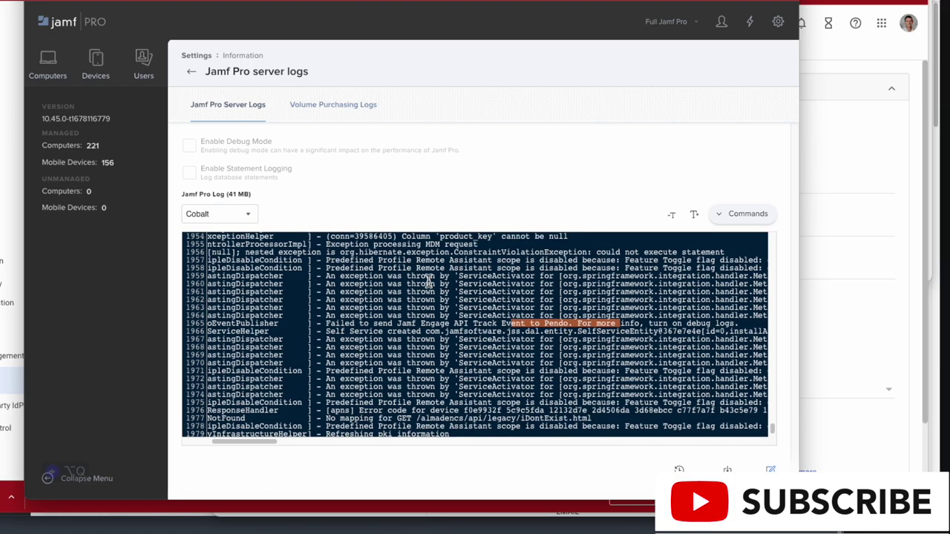
click(777, 22)
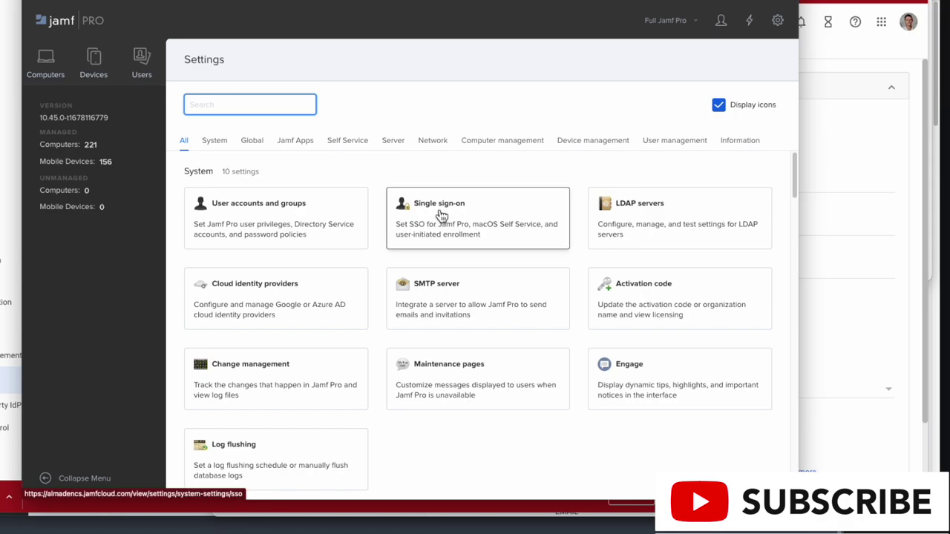
Step: Open Single sign-on from Settings and scroll to the signing certificate expiring 2028-05-02
click(470, 205)
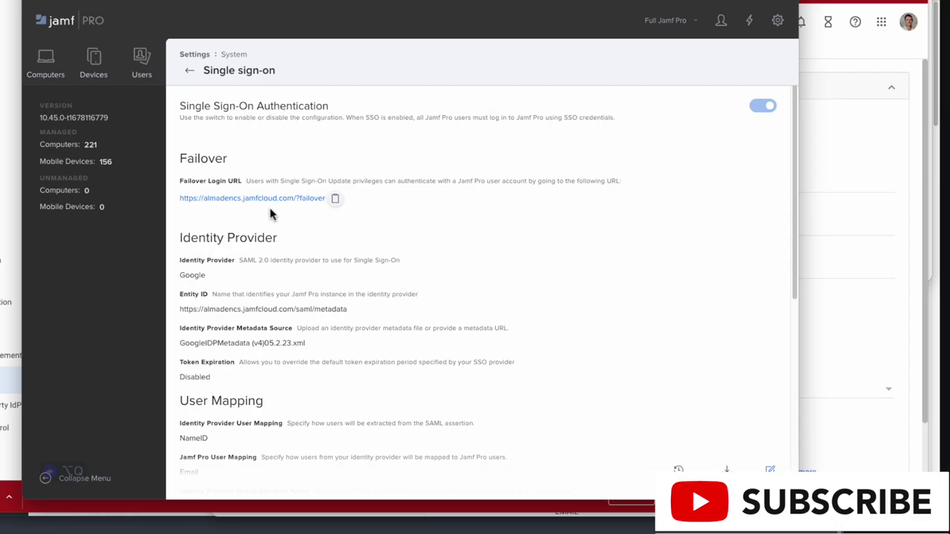
scroll(311, 223, down, 1)
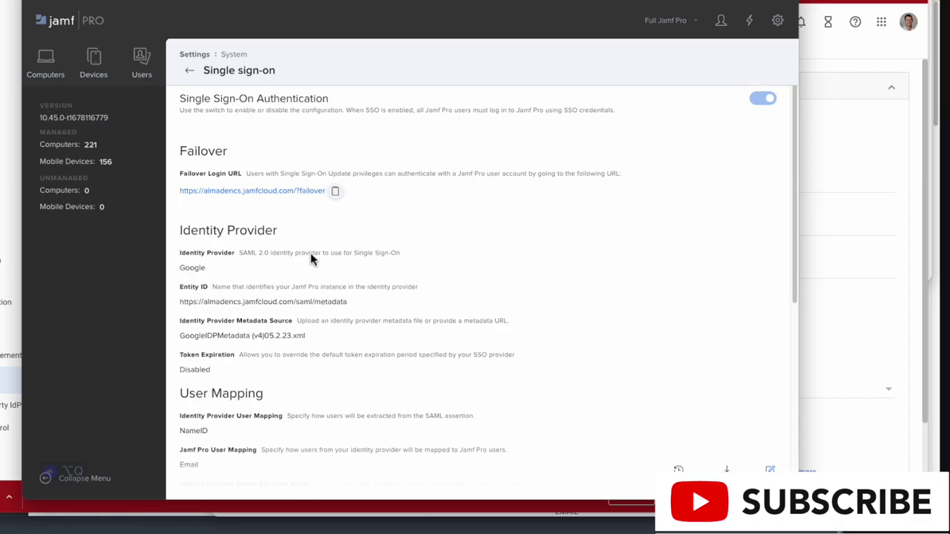
scroll(306, 201, down, 1)
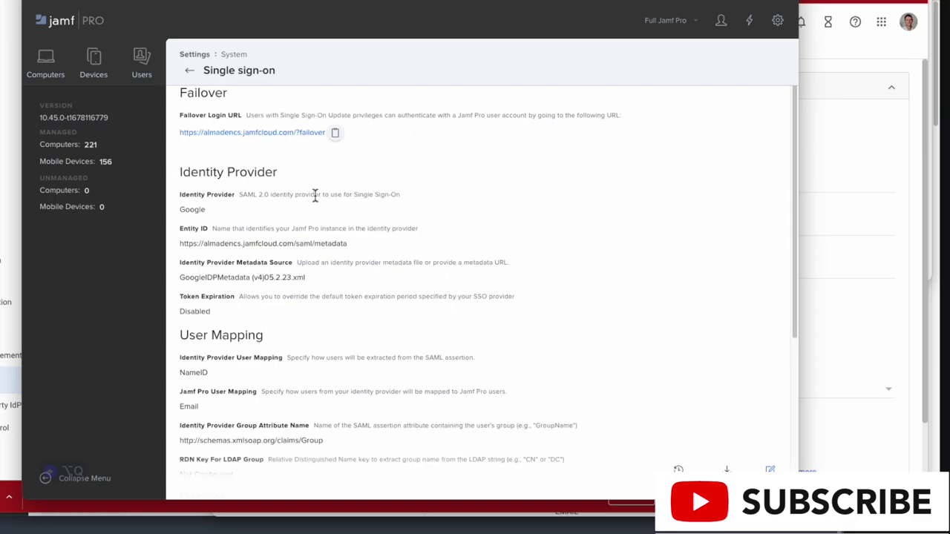
scroll(315, 193, down, 1)
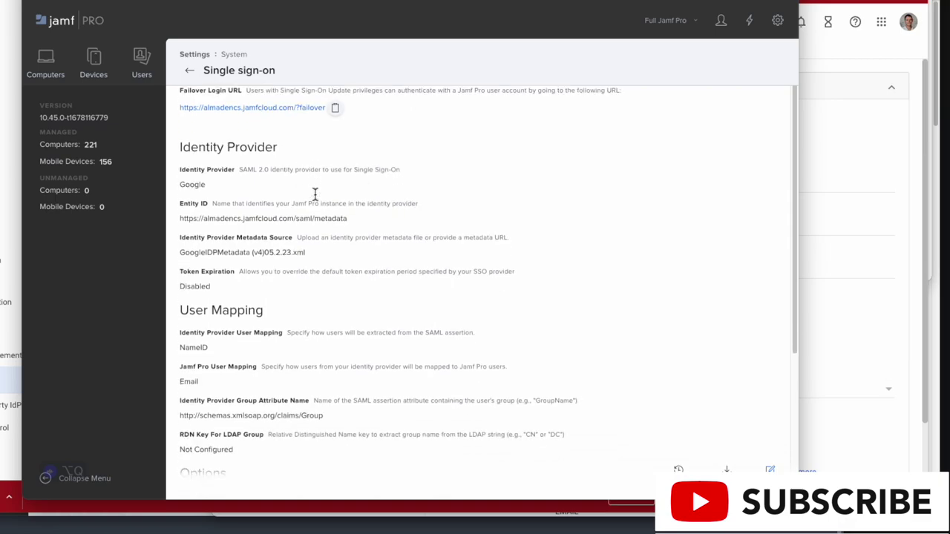
scroll(315, 202, down, 5)
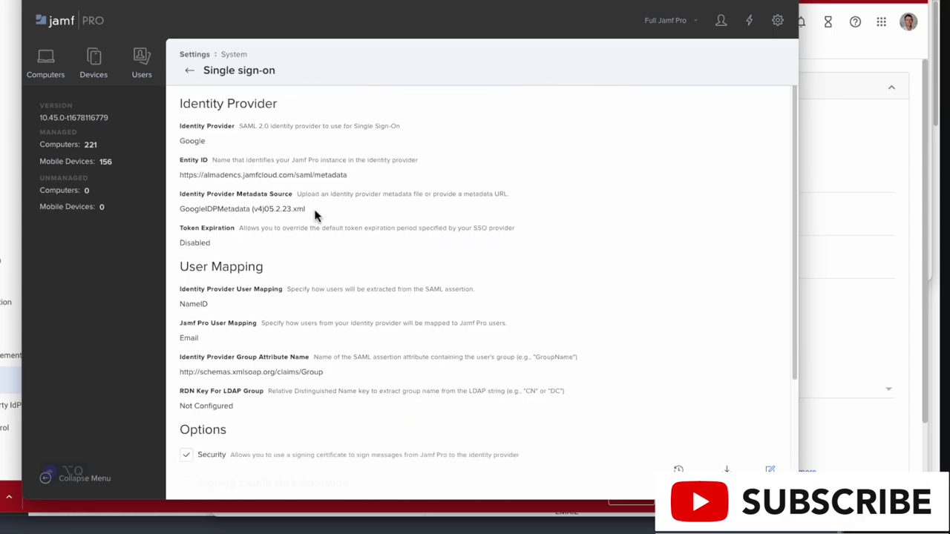
scroll(321, 227, down, 2)
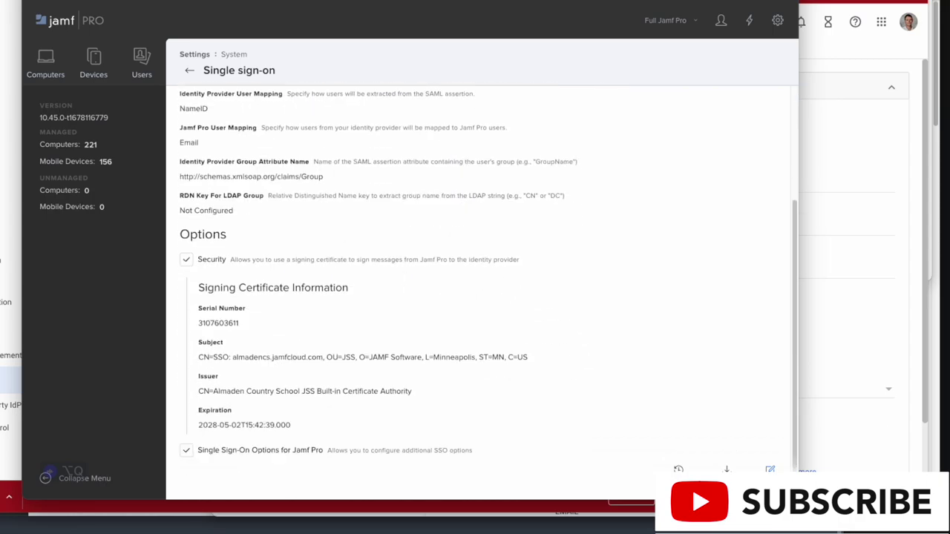
Step: Put Single sign-on into edit mode and highlight the signing certificate option's description
click(770, 469)
scroll(601, 401, down, 7)
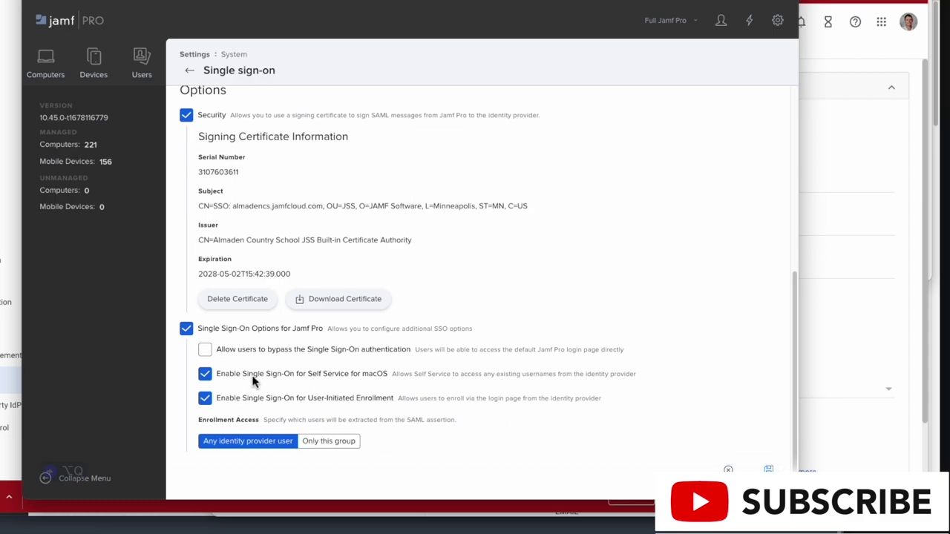
scroll(276, 358, up, 2)
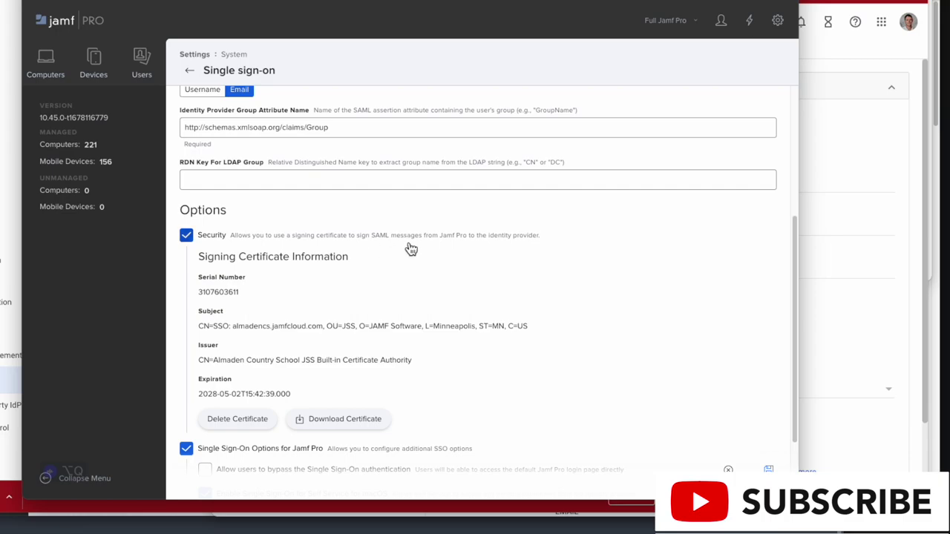
drag(347, 236, 401, 248)
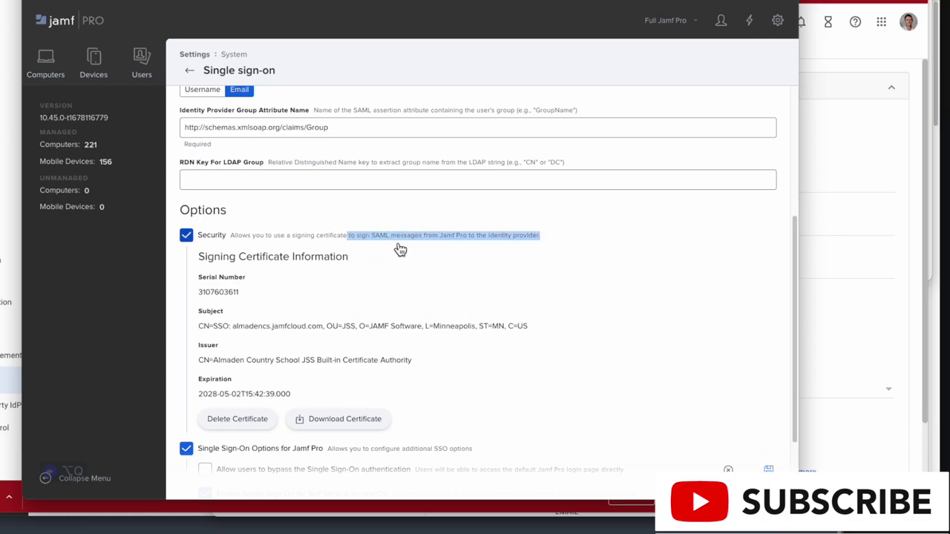
Step: Scroll up to the Upload Metadata File field showing GoogleIDPMetadata (v4)05.2.23.xml
scroll(381, 251, up, 1)
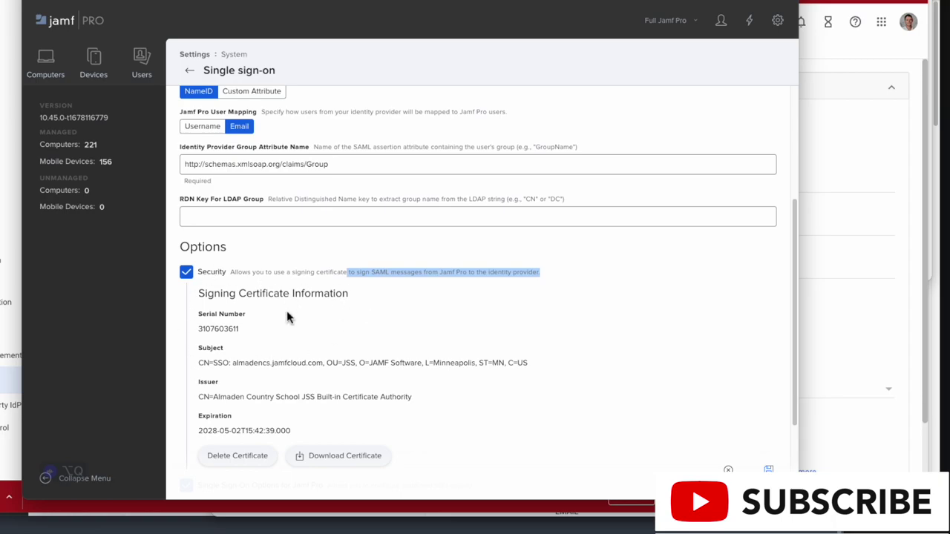
scroll(308, 342, up, 1)
scroll(308, 343, up, 5)
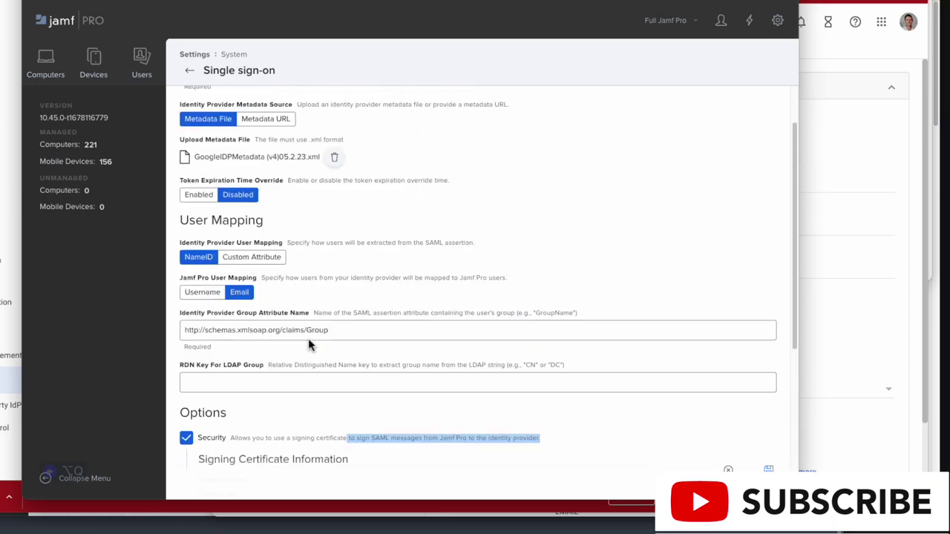
scroll(302, 295, up, 1)
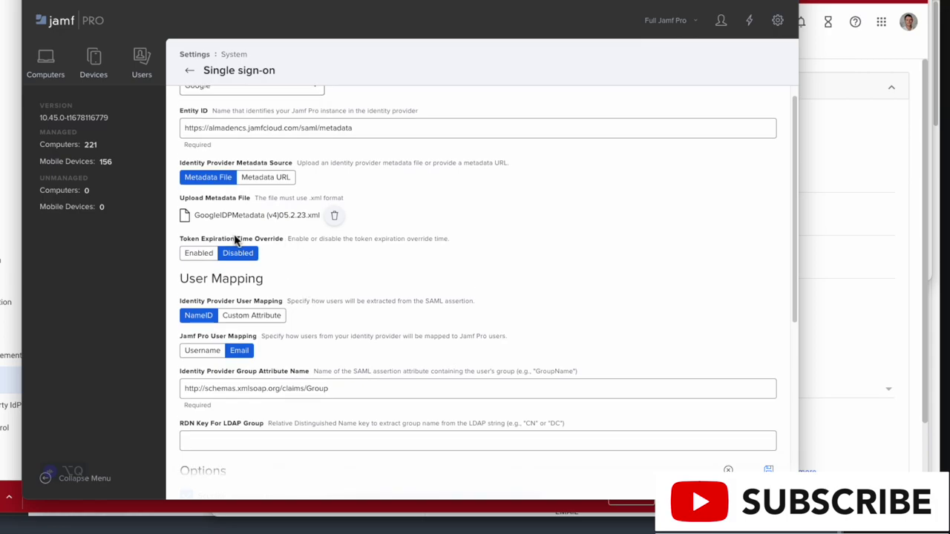
scroll(211, 266, up, 1)
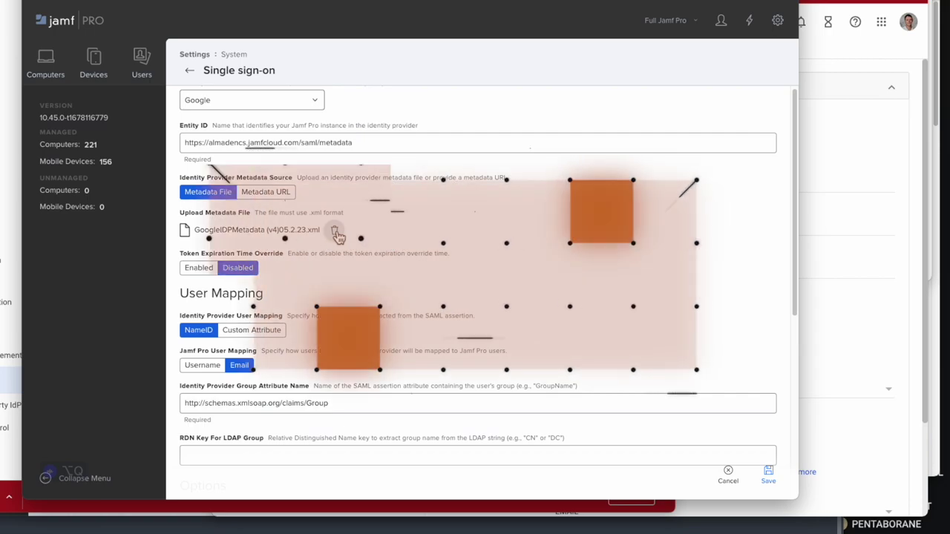
click(876, 214)
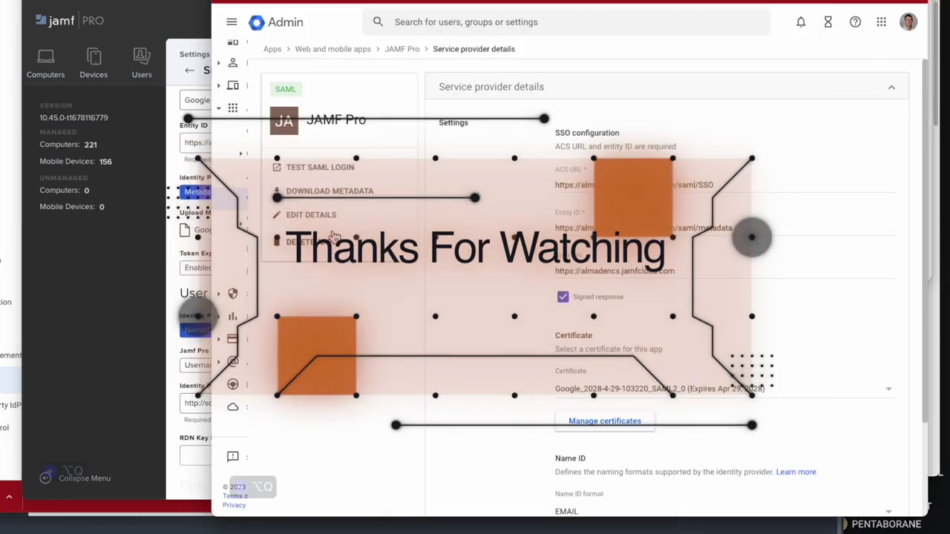